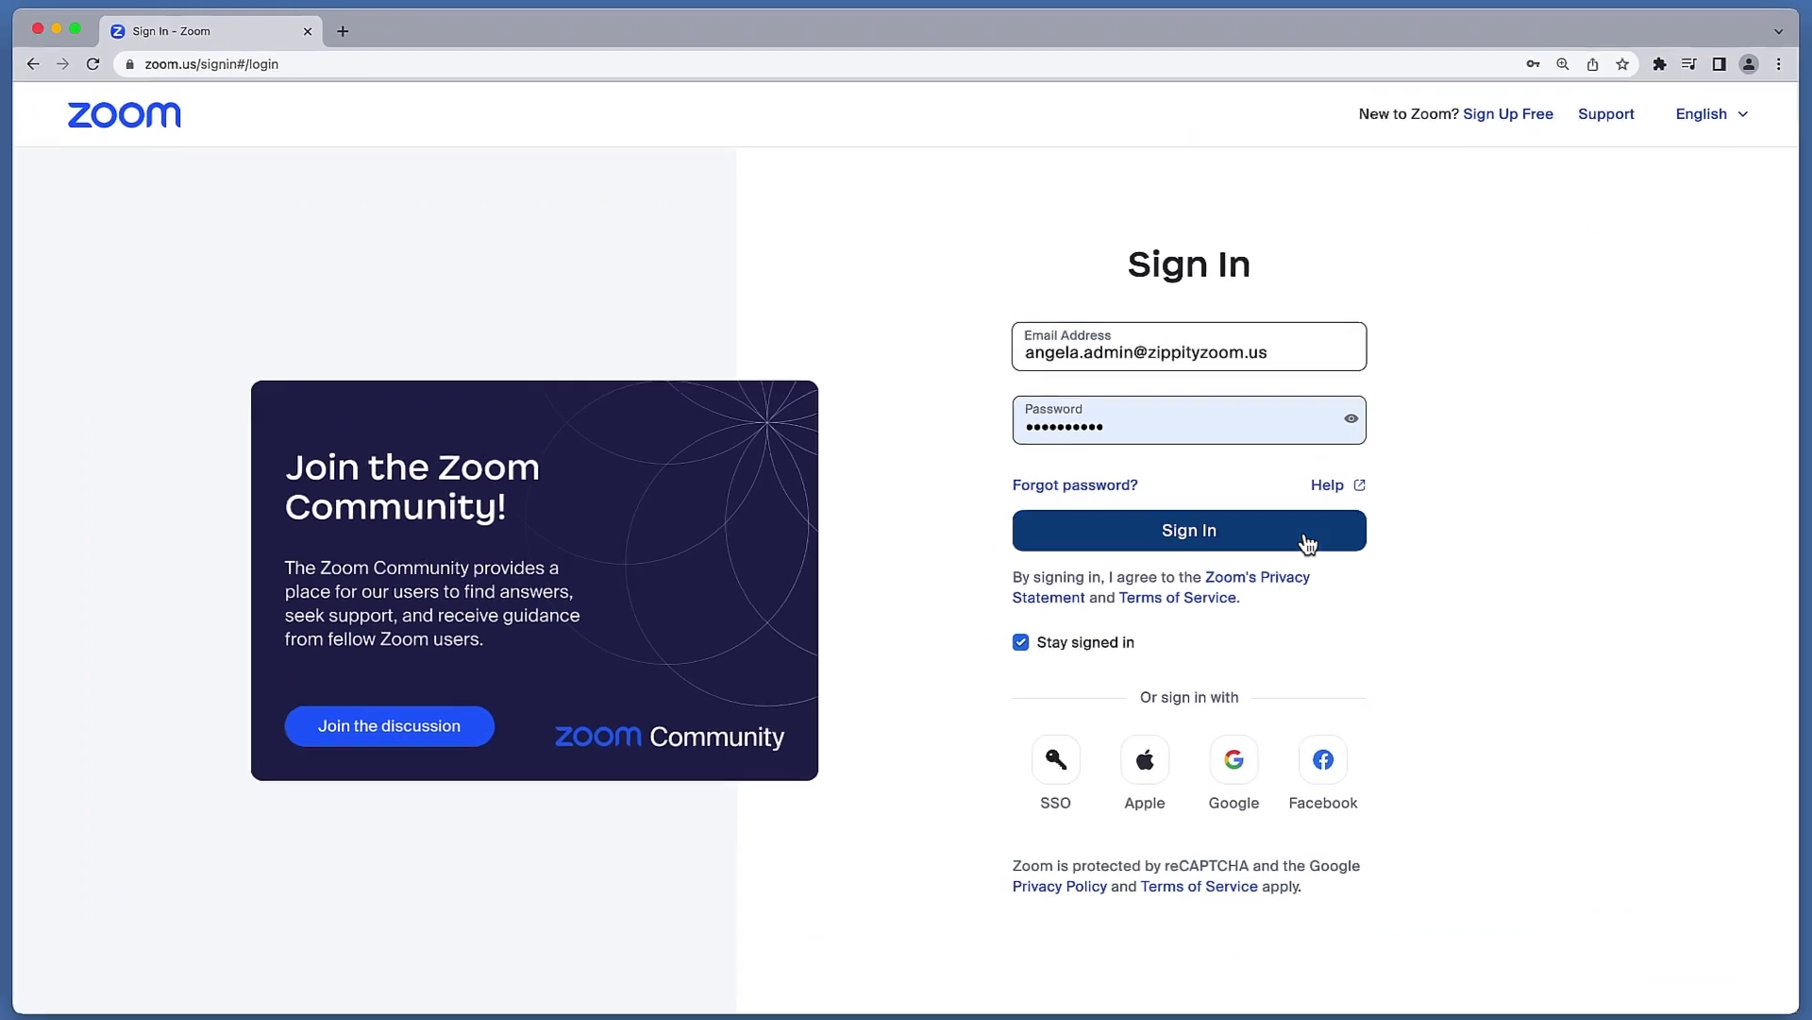
- Sign in to the Zoom administrator account using the pre-filled email and password
{"action": "left_click", "coordinate": [1308, 541]}
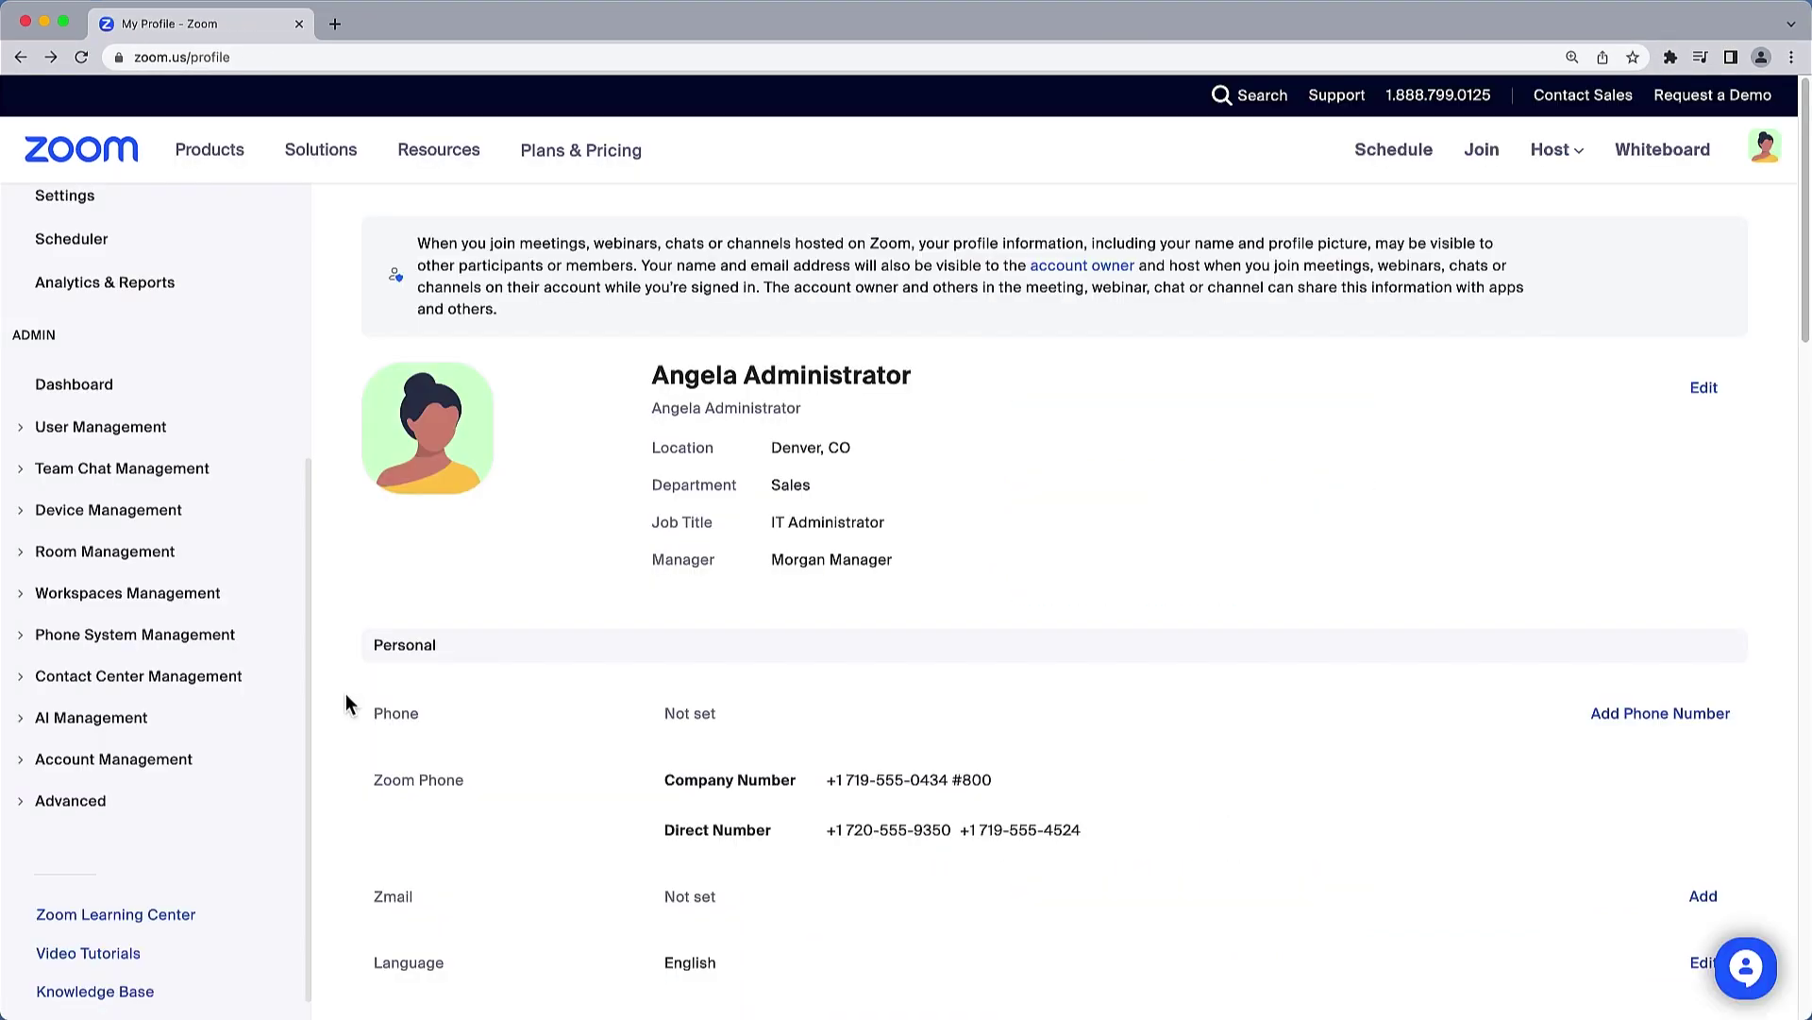
- Open Account Settings from the Account Management section of the sidebar
{"action": "left_click", "coordinate": [244, 756]}
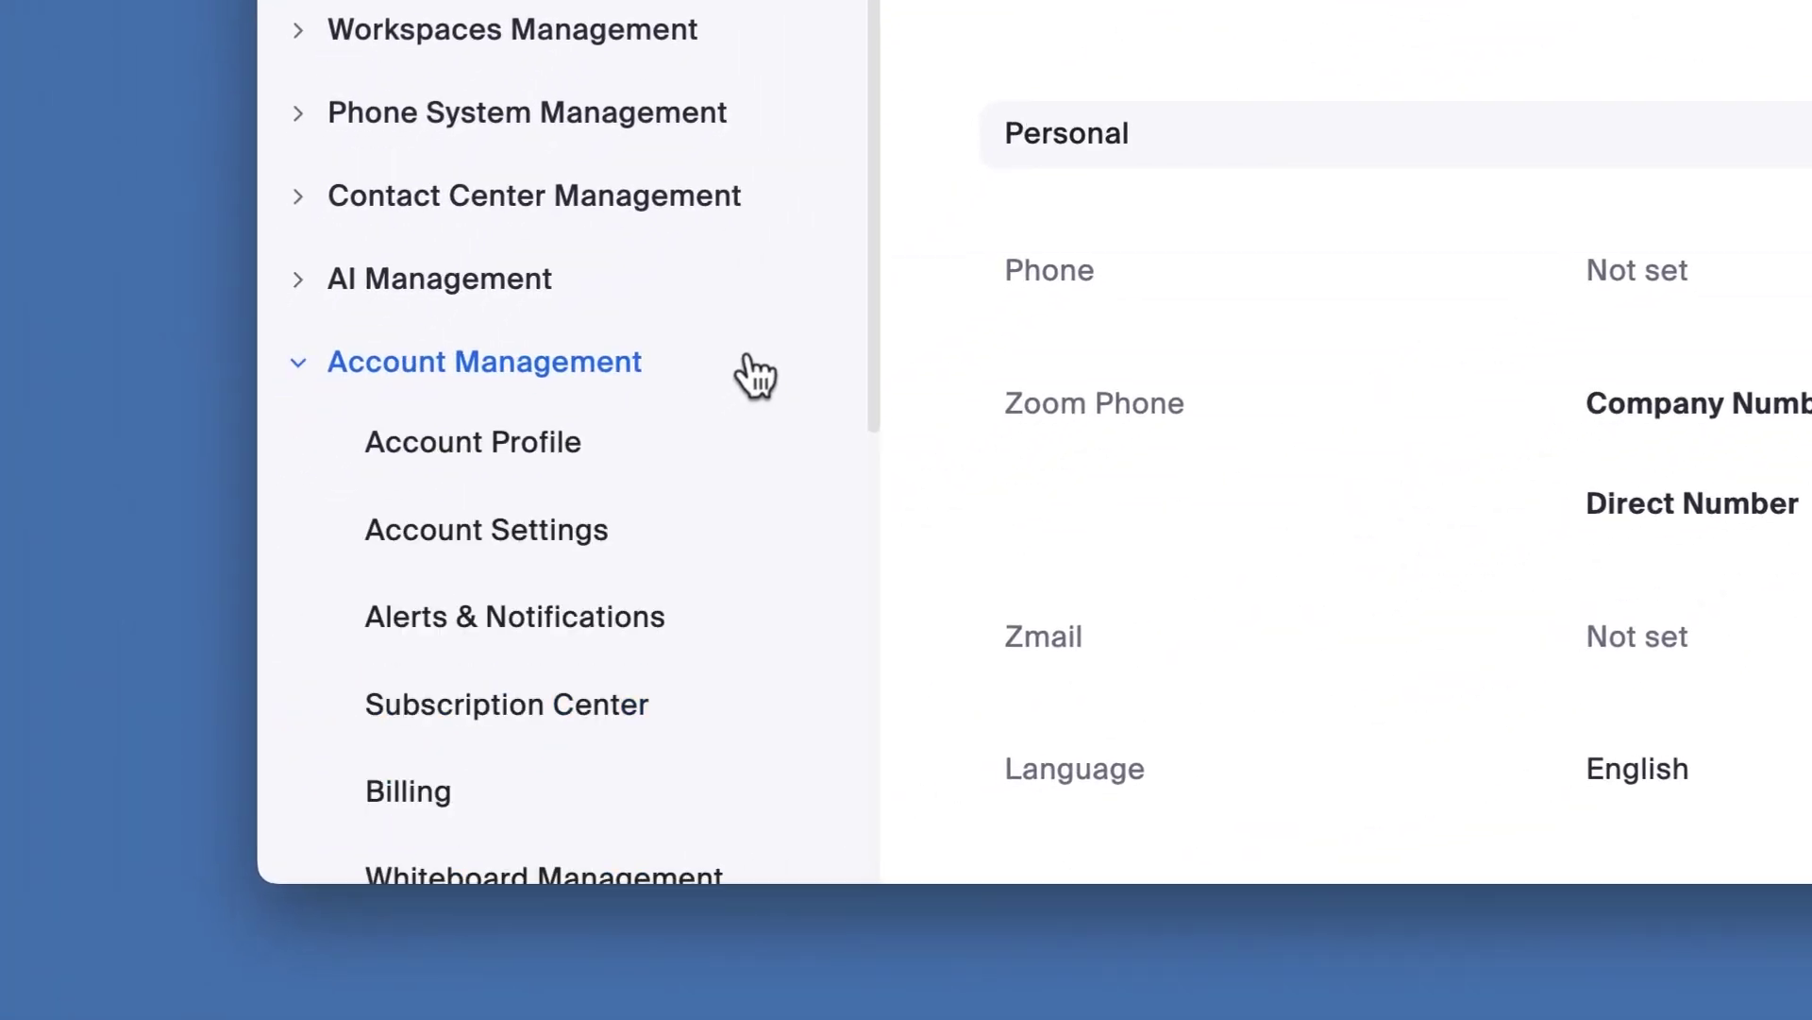
{"action": "left_click", "coordinate": [732, 564]}
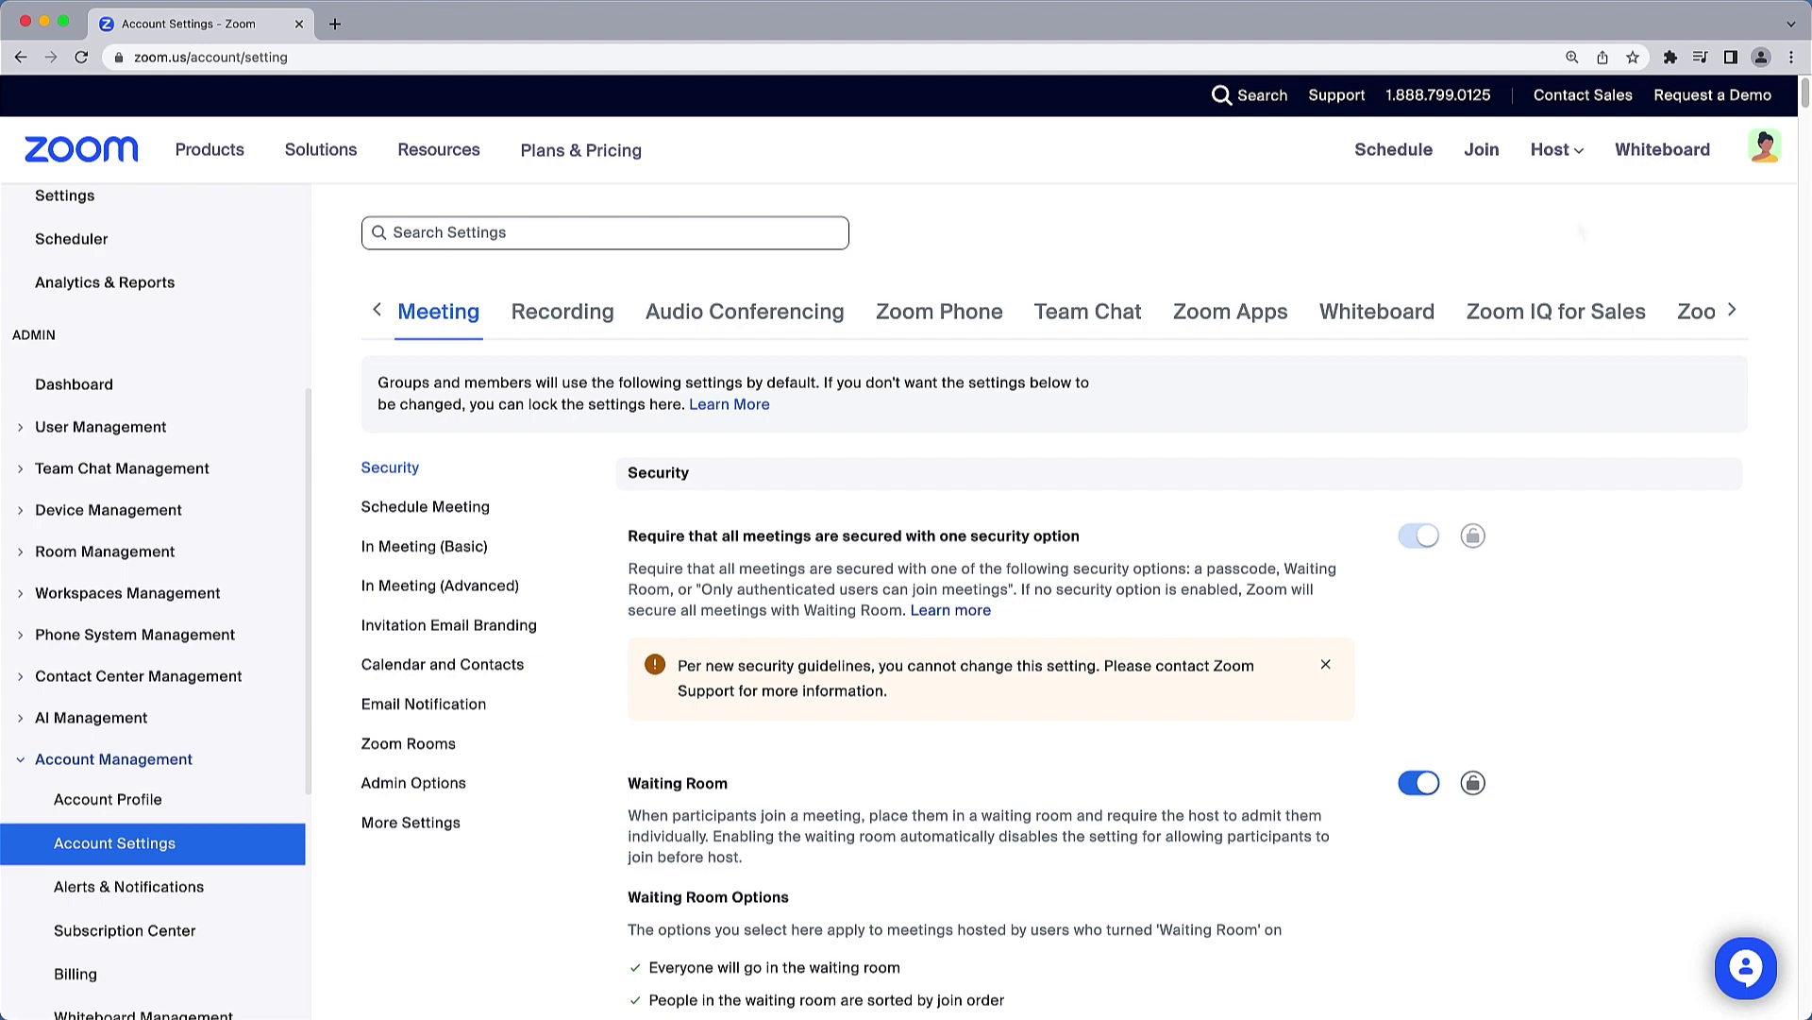
- Enable Indicators in the Zoom IQ for Sales Analytics settings
{"action": "left_click", "coordinate": [1605, 330]}
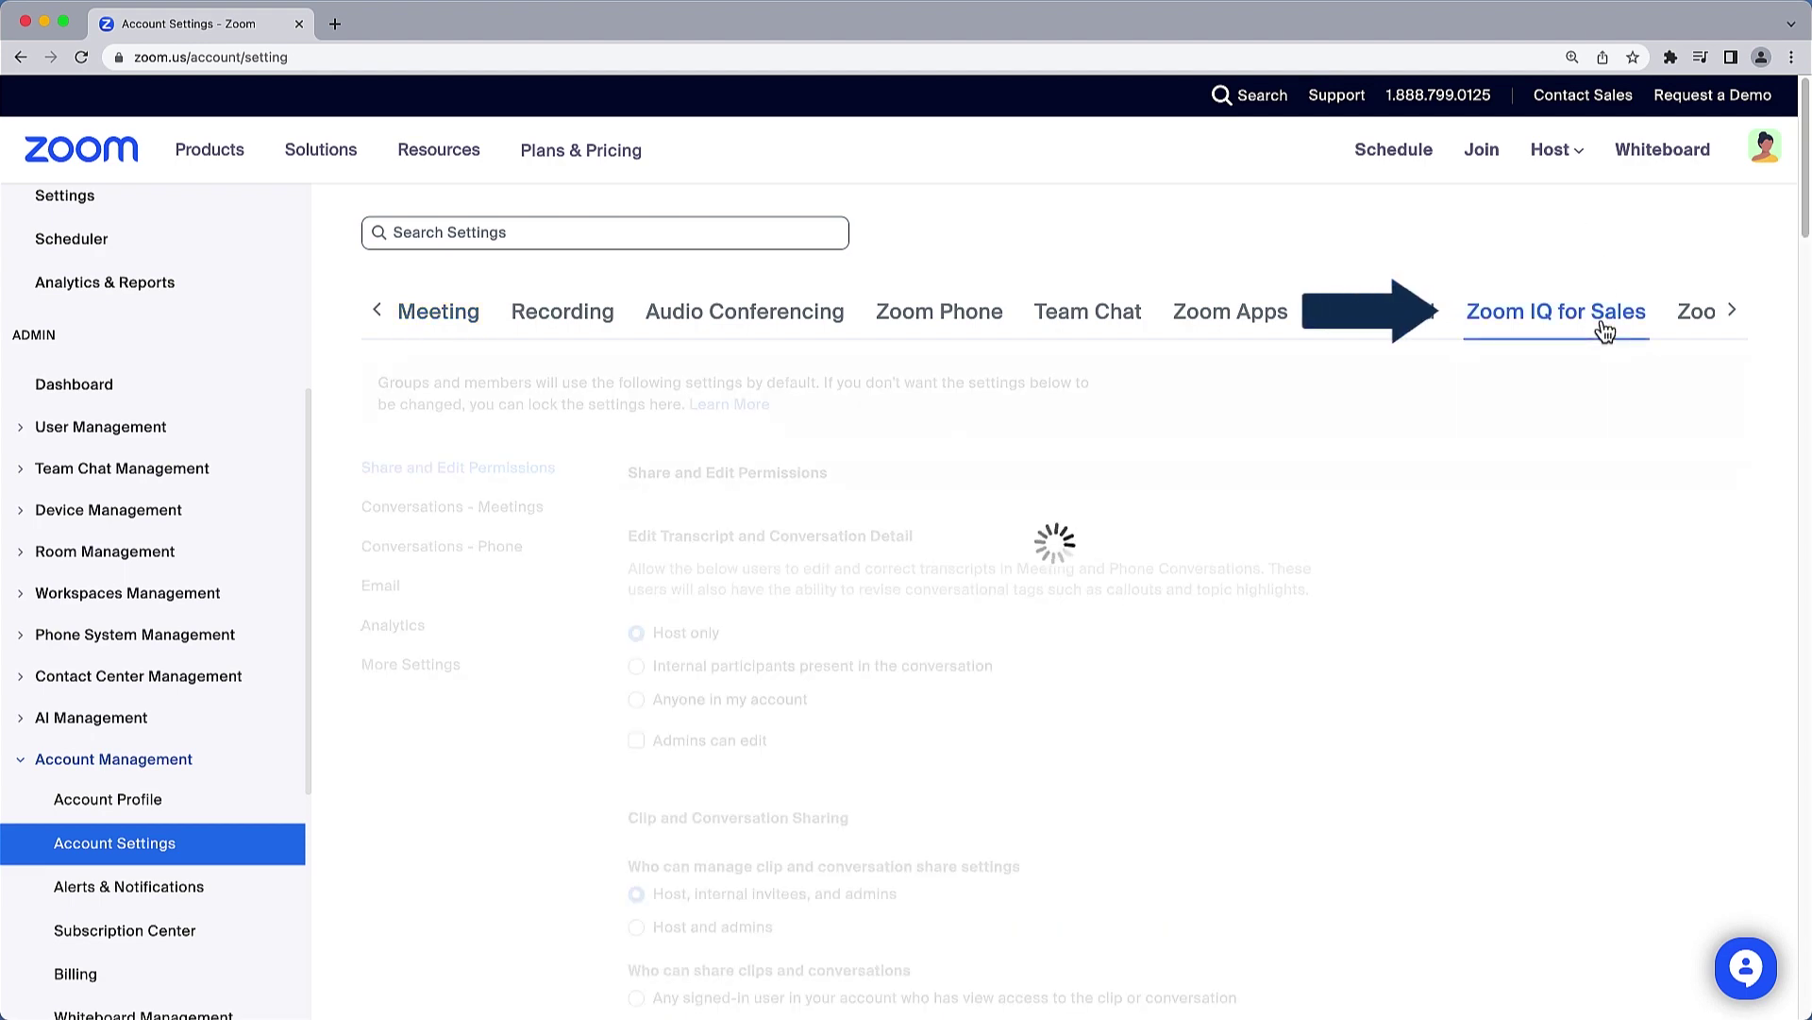
{"action": "left_click", "coordinate": [425, 627]}
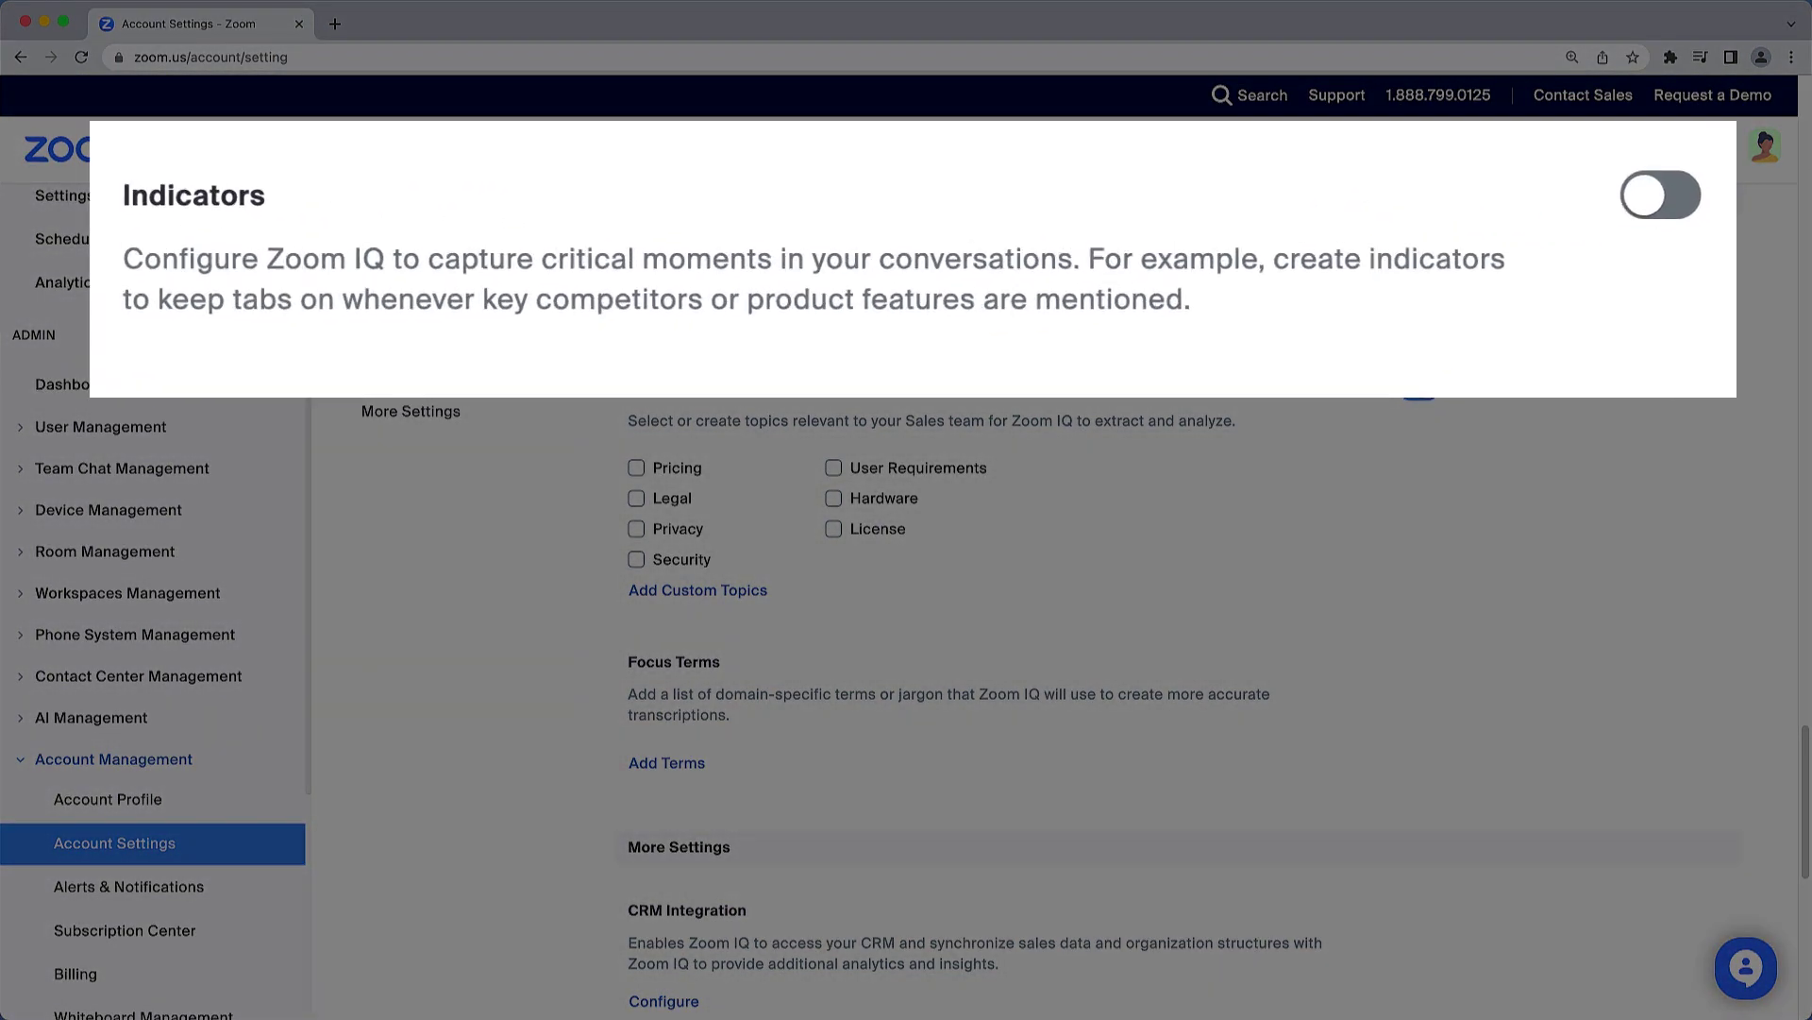
{"action": "left_click", "coordinate": [1681, 203]}
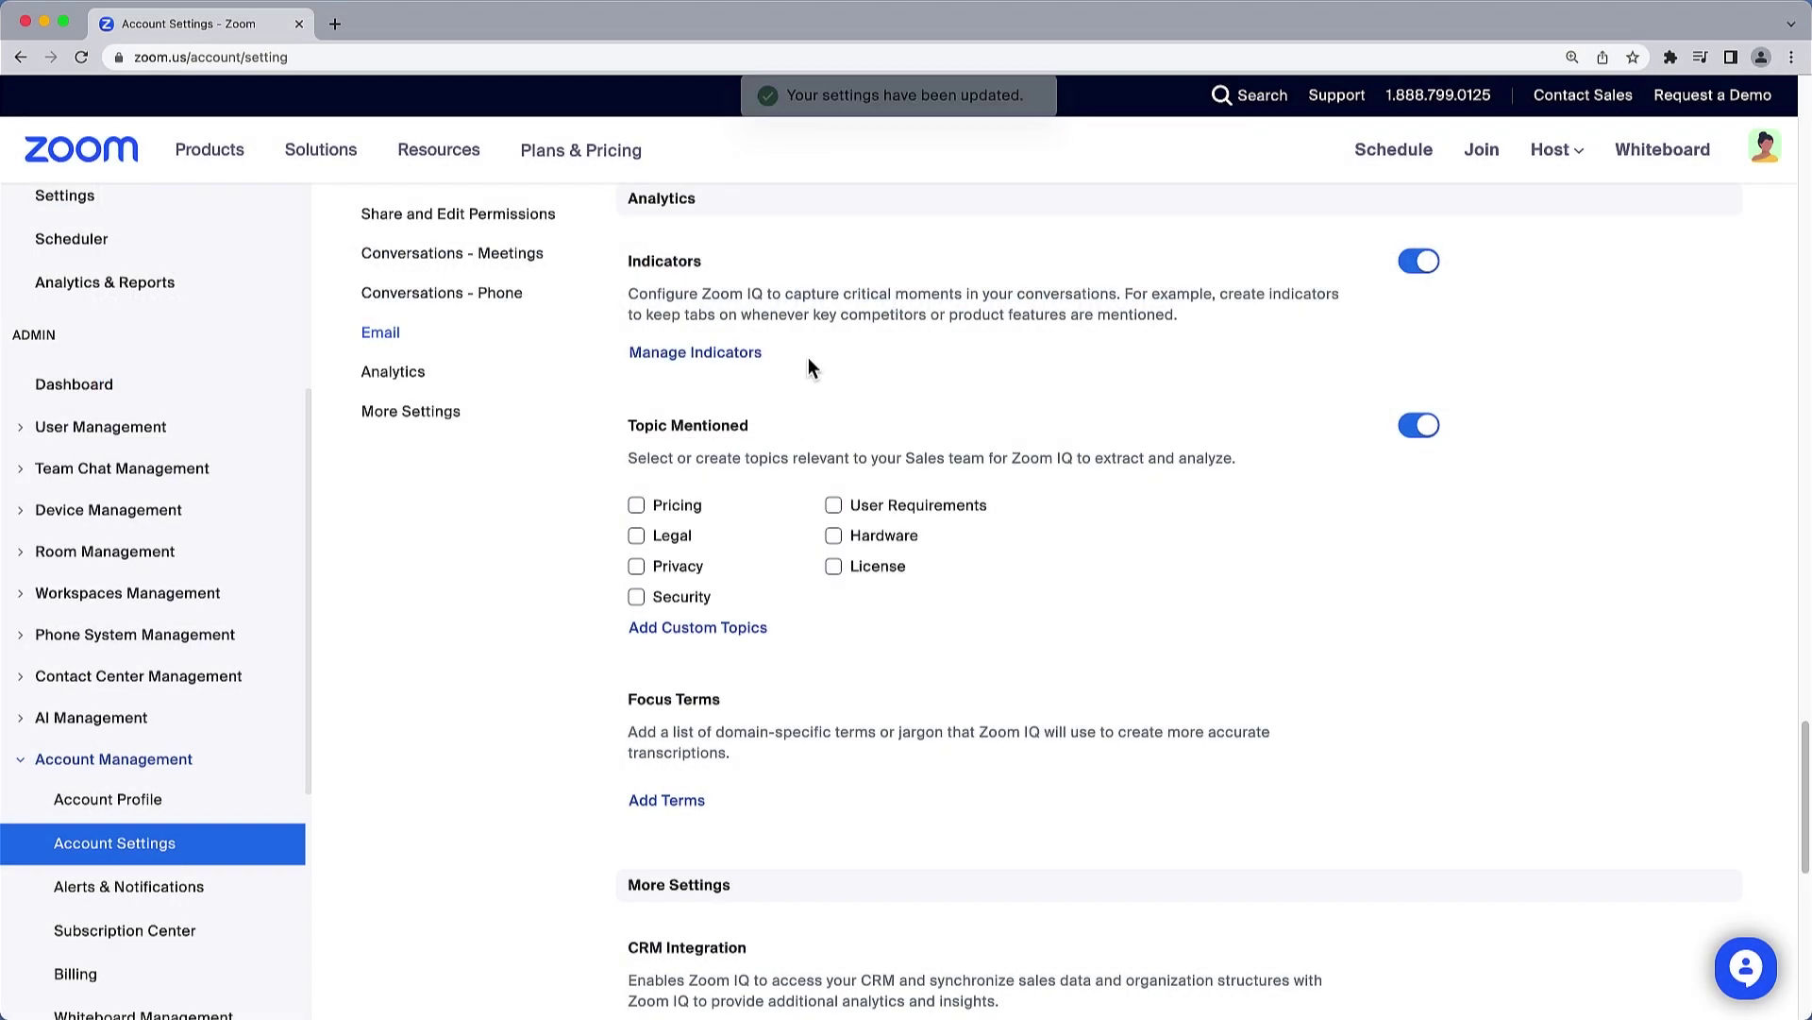
- Open the Manage Indicators page listing the indicator categories
{"action": "left_click", "coordinate": [753, 354]}
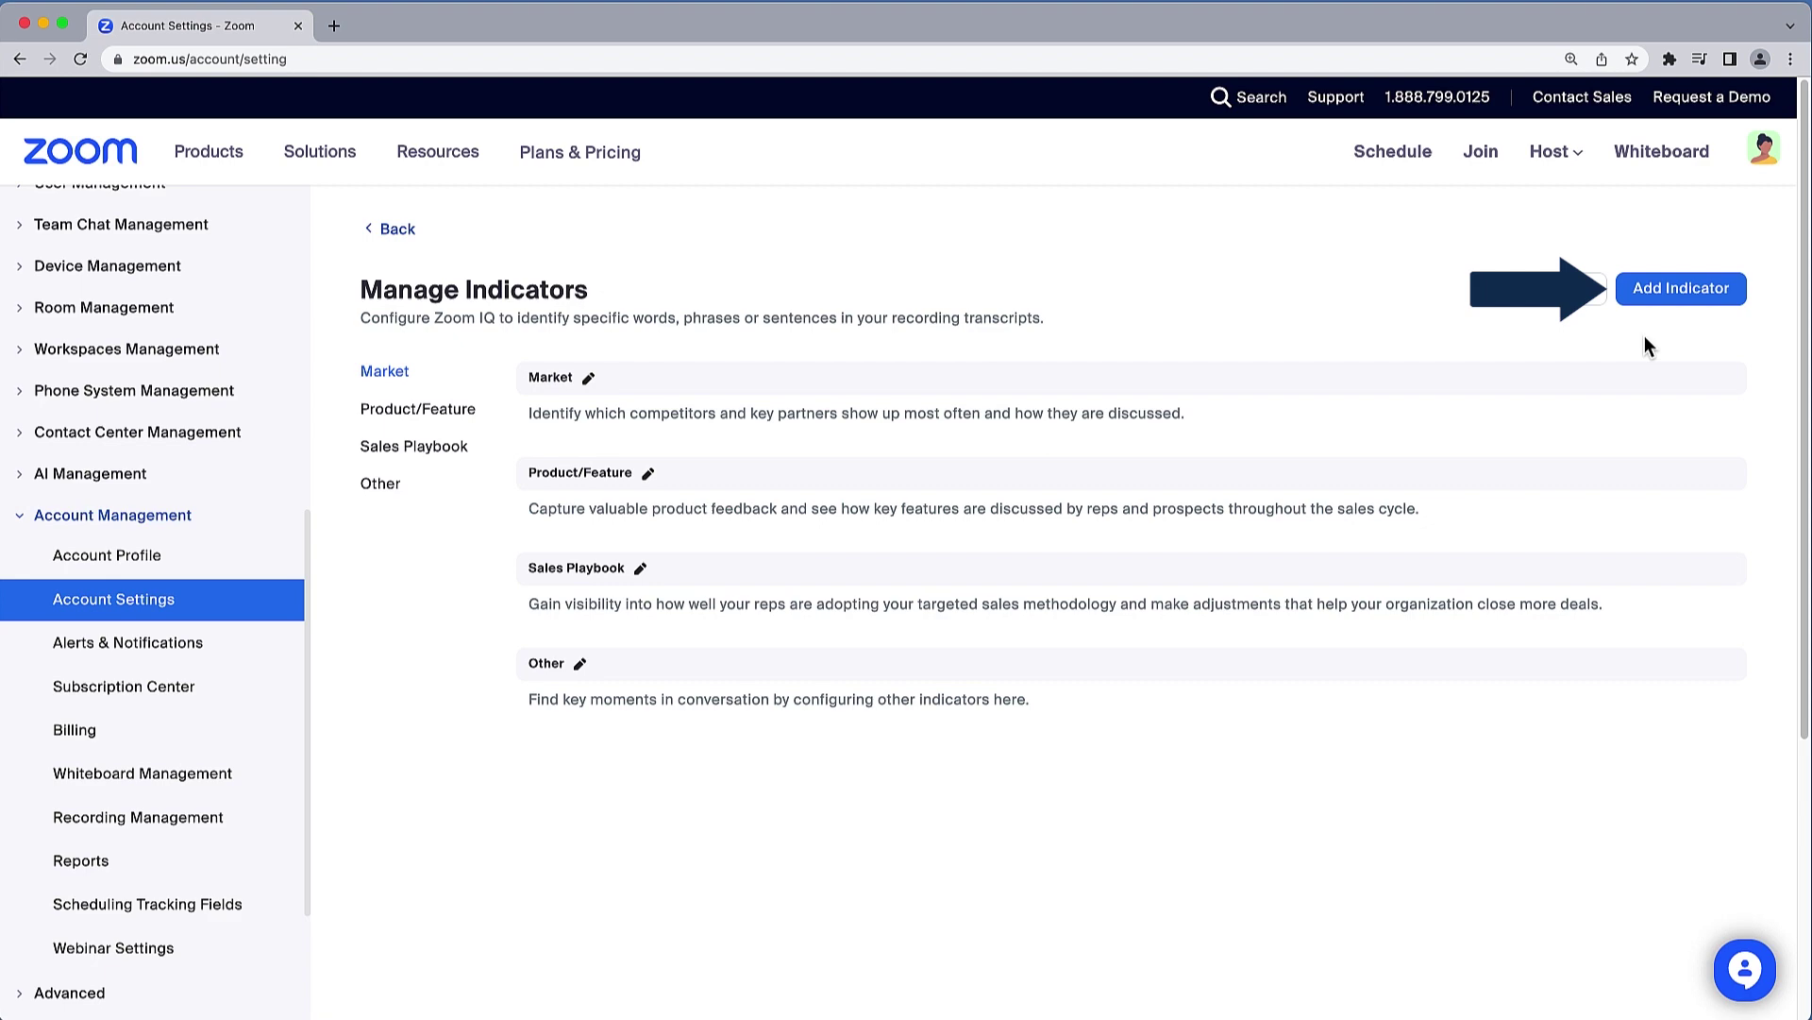
- Start an indicator named Objections, described as customer objections, in the Sales Playbook category
{"action": "left_click", "coordinate": [1680, 303]}
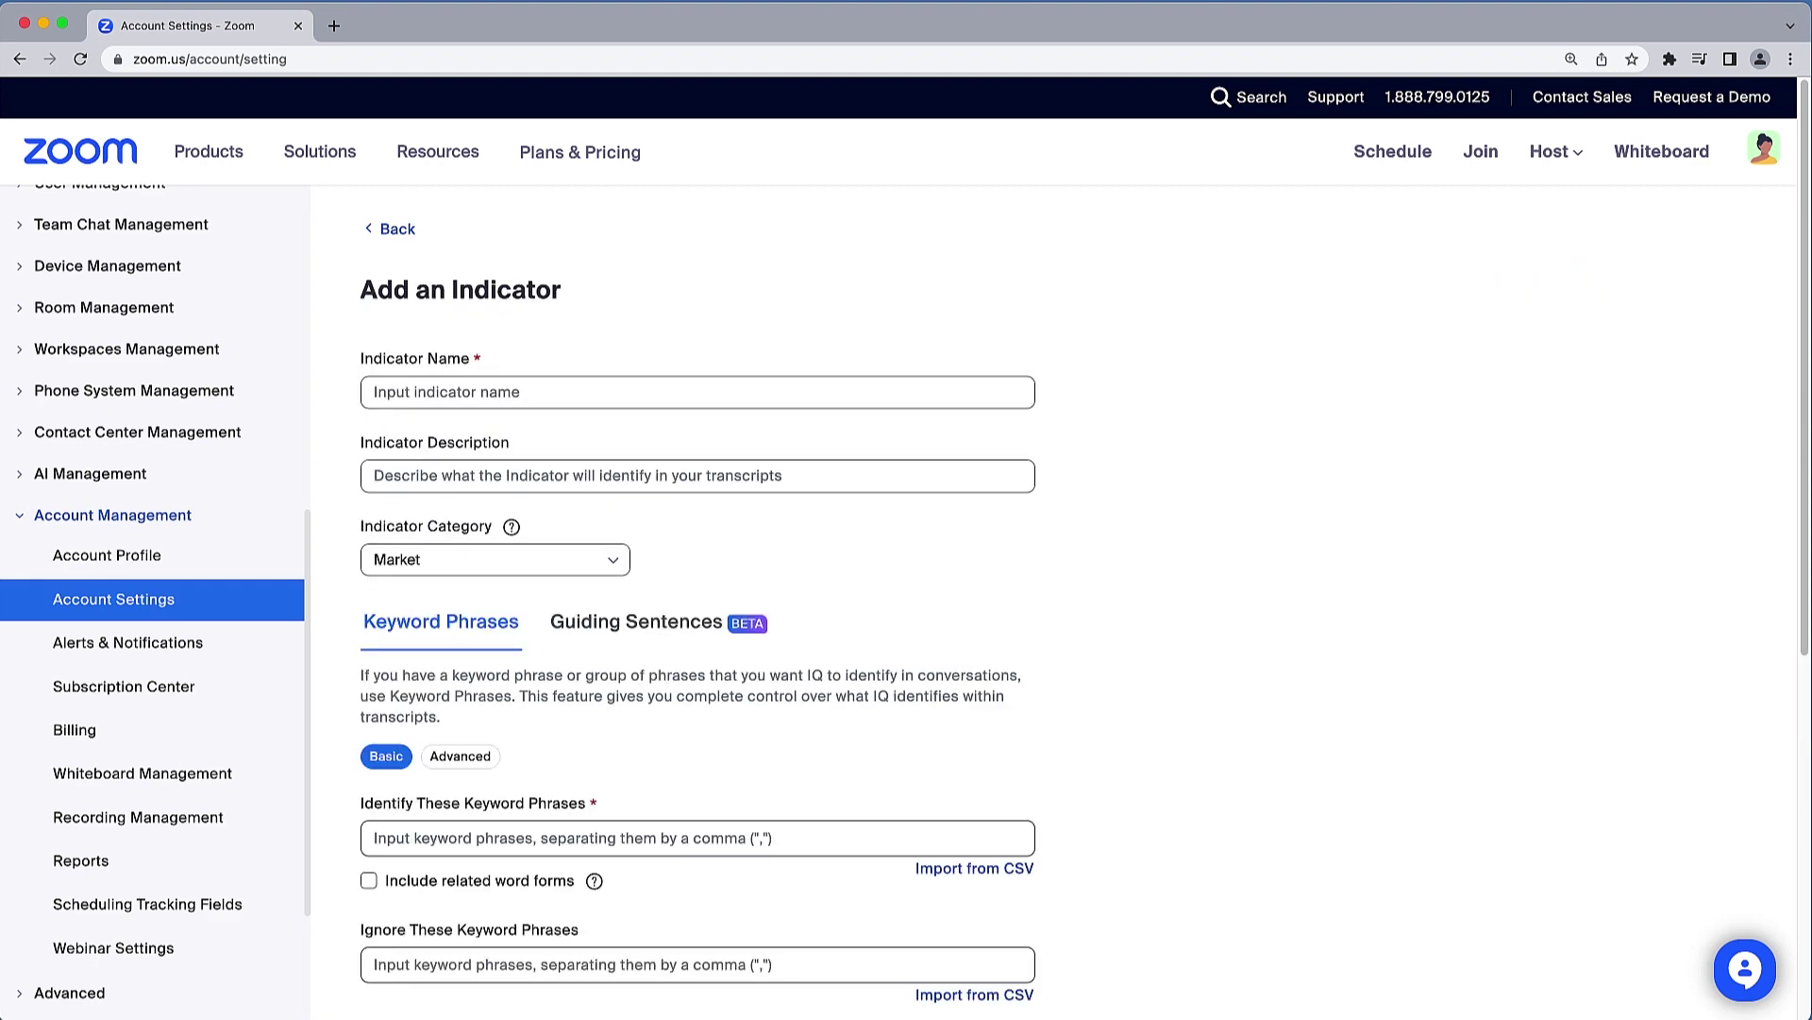
{"action": "left_click", "coordinate": [577, 357]}
{"action": "type", "text": "Objections"}
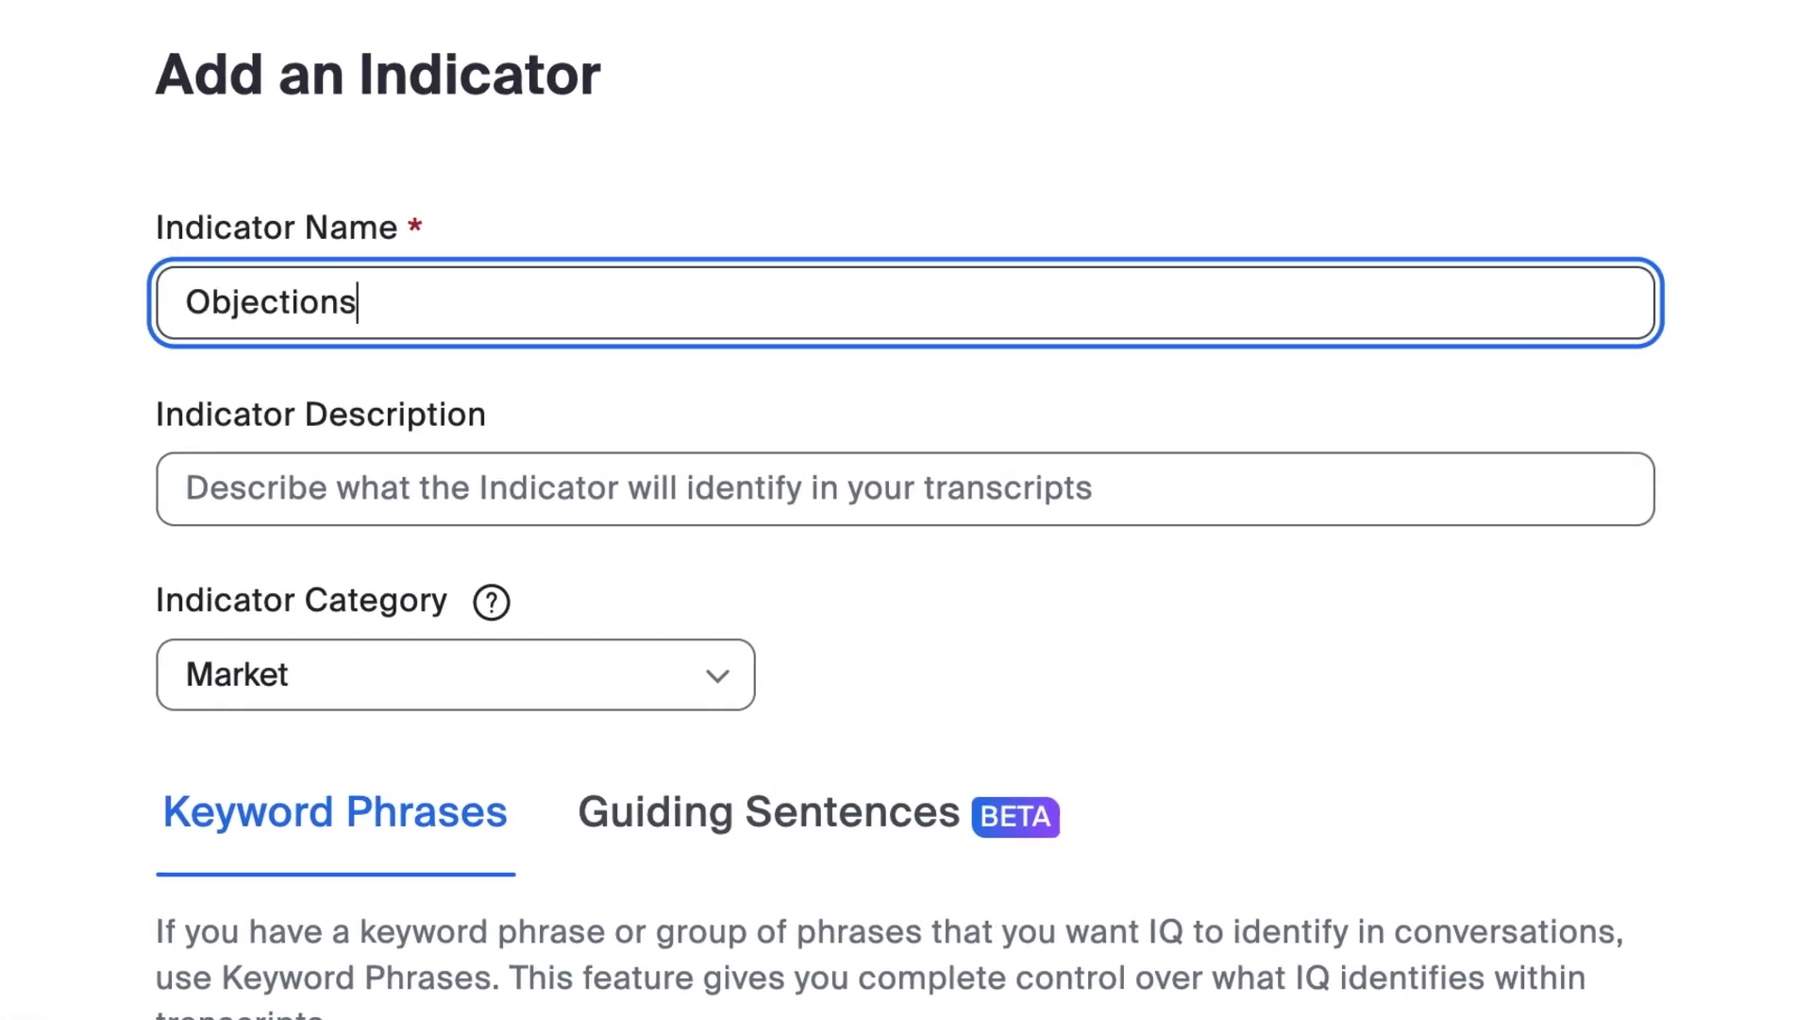
{"action": "key", "text": "Tab"}
{"action": "type", "text": "Objections we might hear when speaking with customers."}
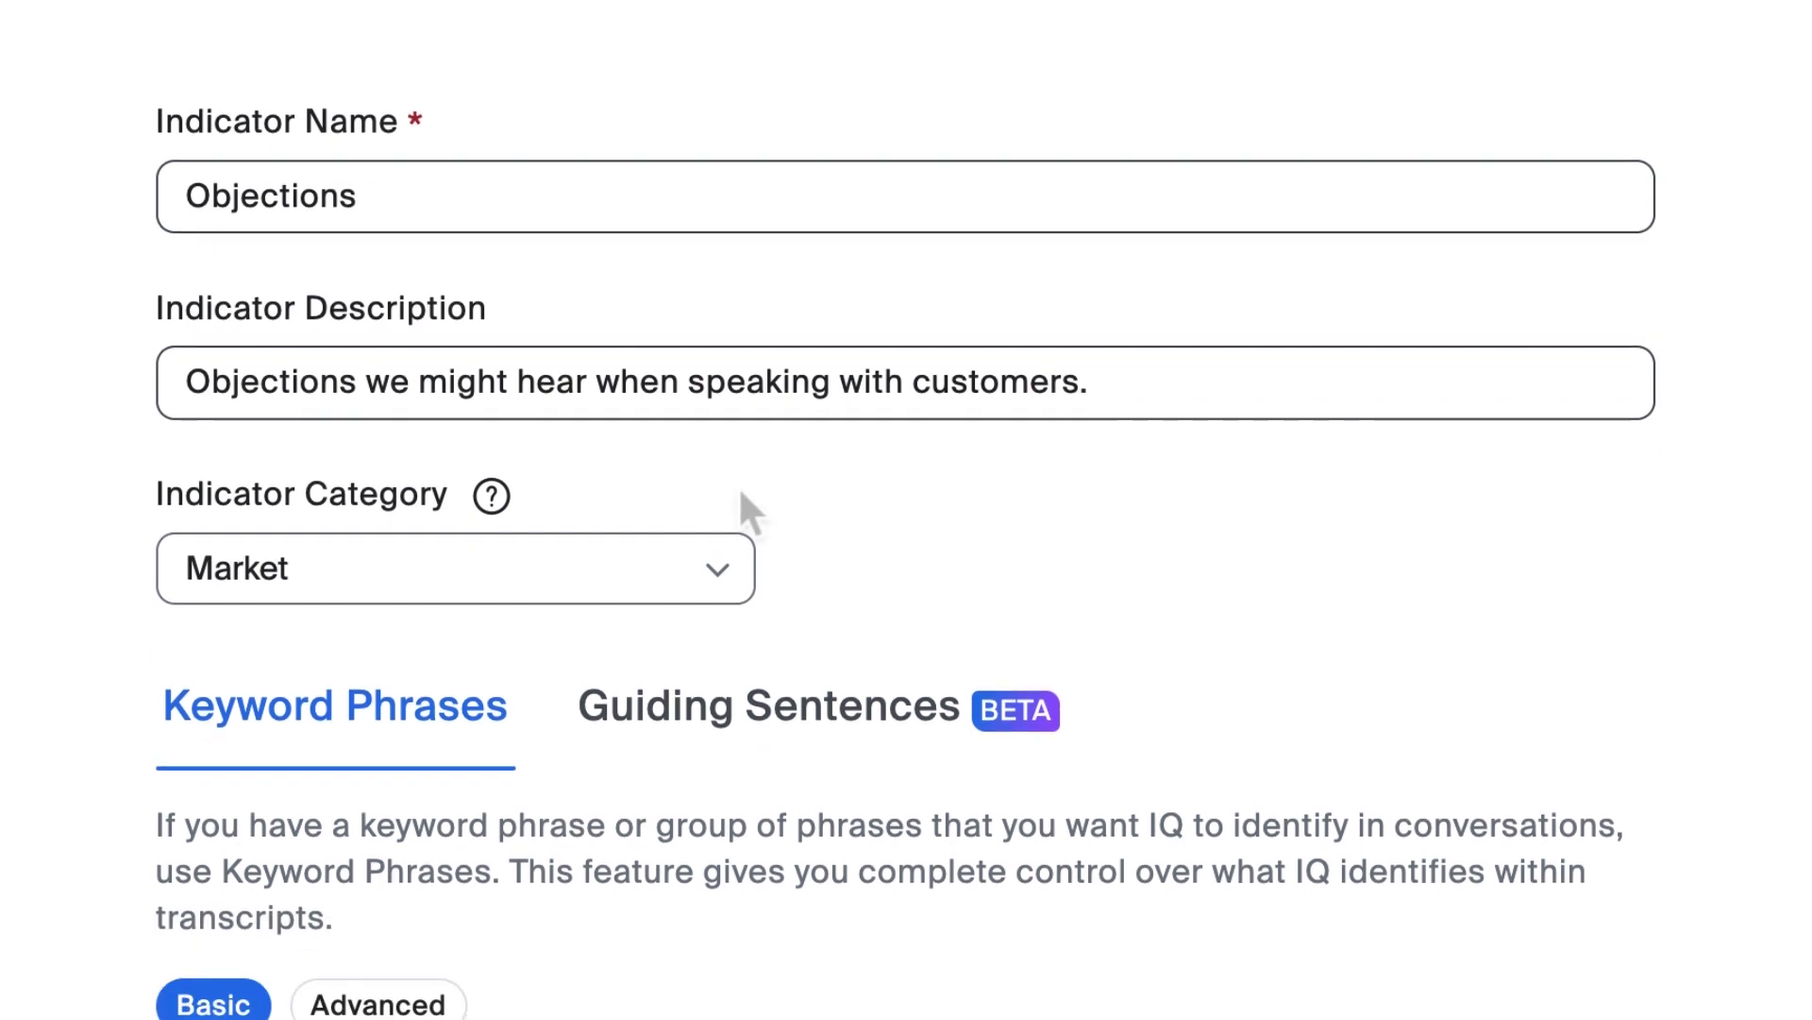
{"action": "left_click", "coordinate": [729, 346]}
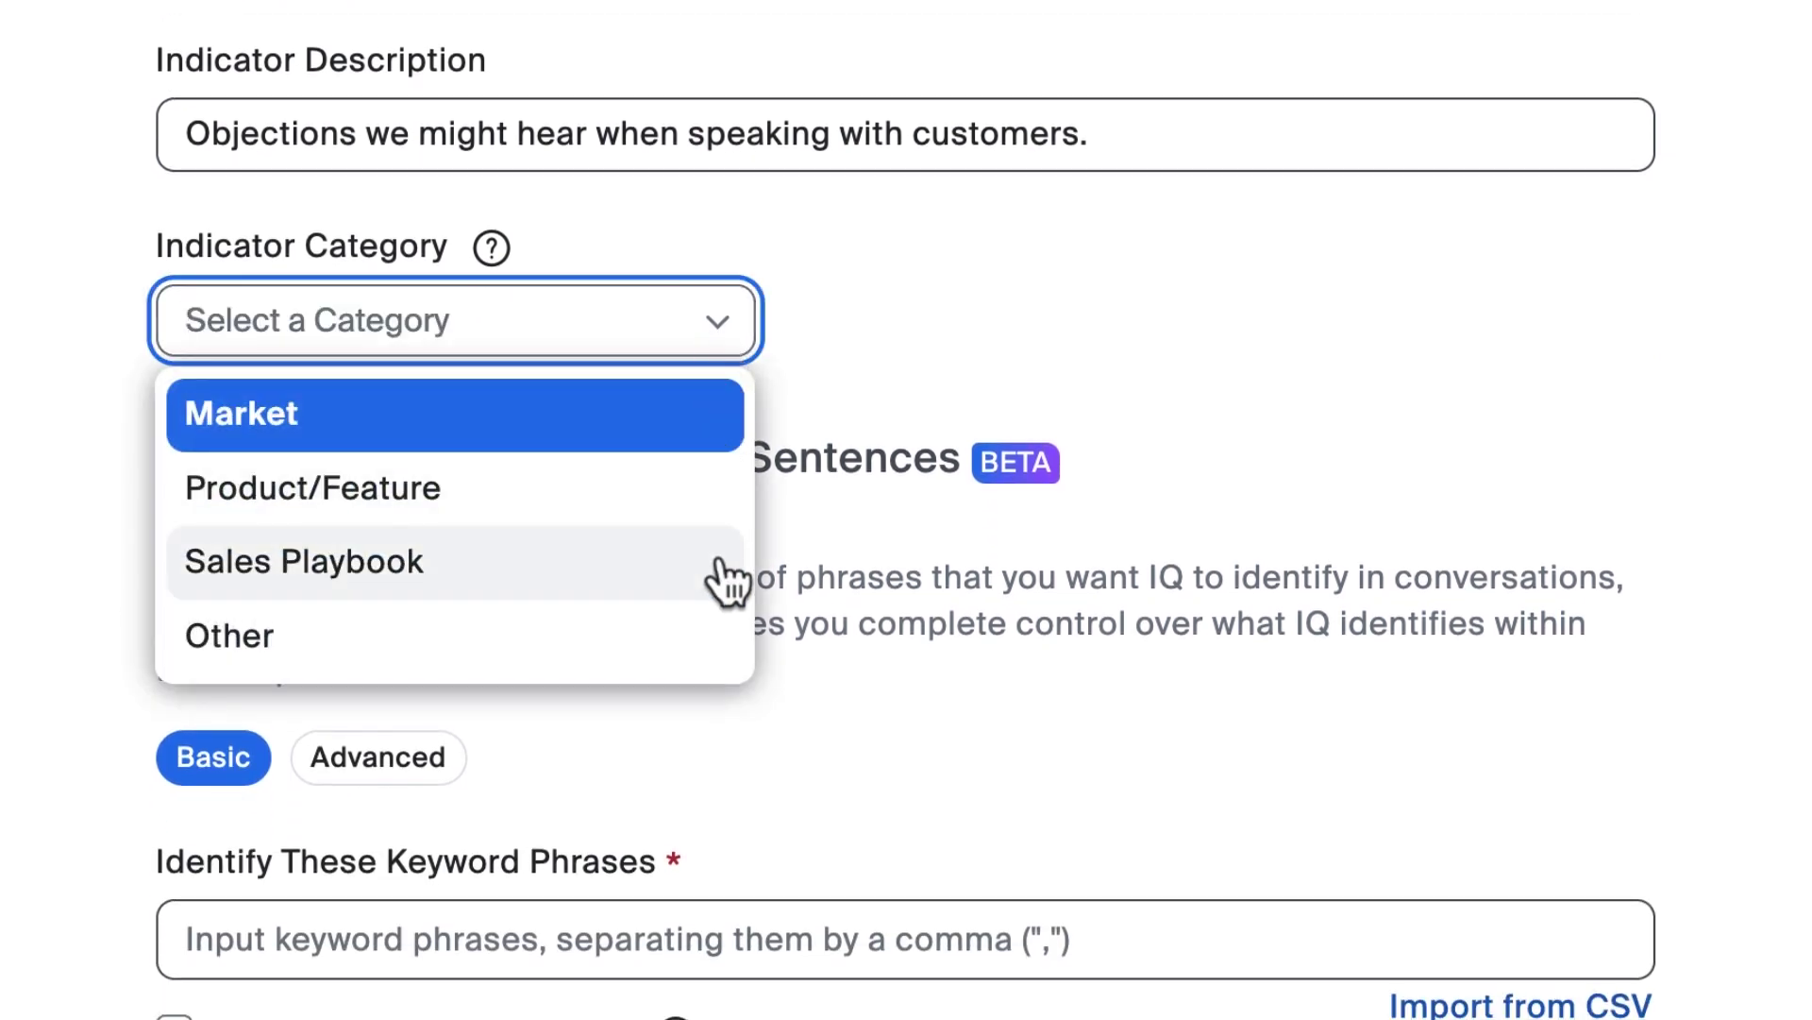
{"action": "left_click", "coordinate": [727, 574]}
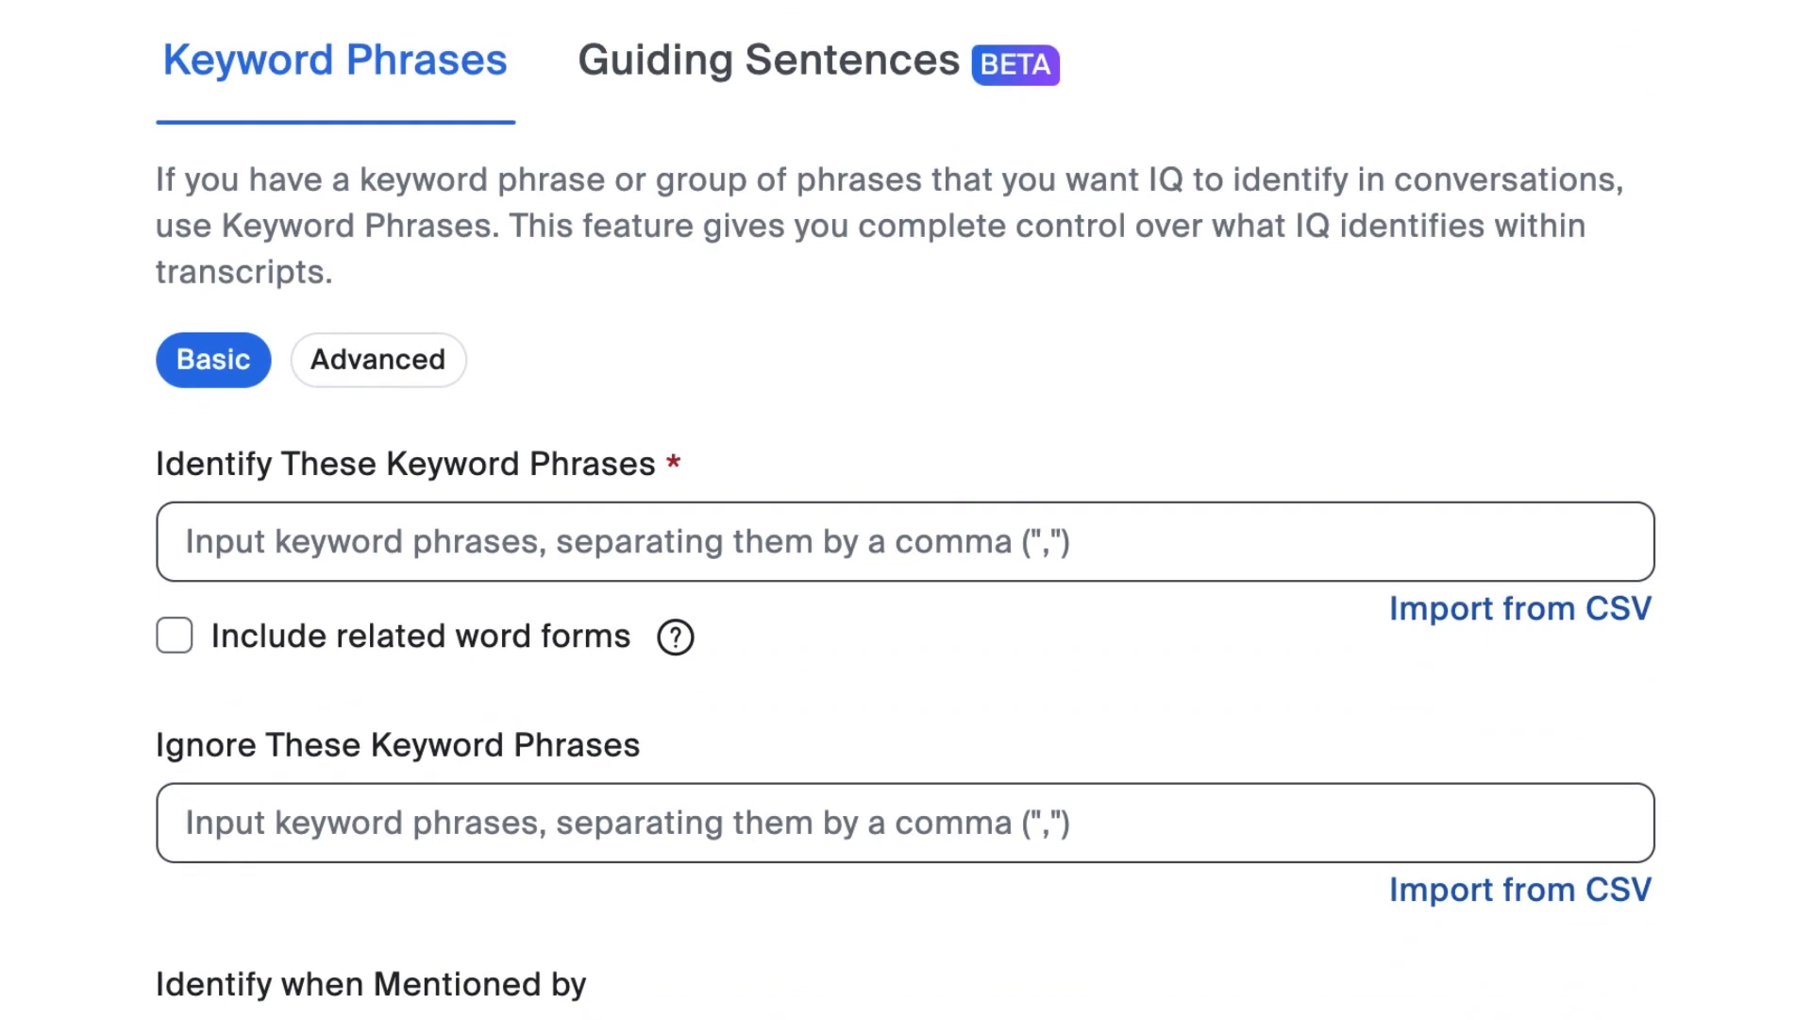
- Add keywords Unstable, Not going well, Not going to work, I am concerned, complicated, not worth, worry, with related forms
{"action": "left_click", "coordinate": [233, 548]}
{"action": "type", "text": "Unstable,Not going well,Not going to work,I am concerned,"}
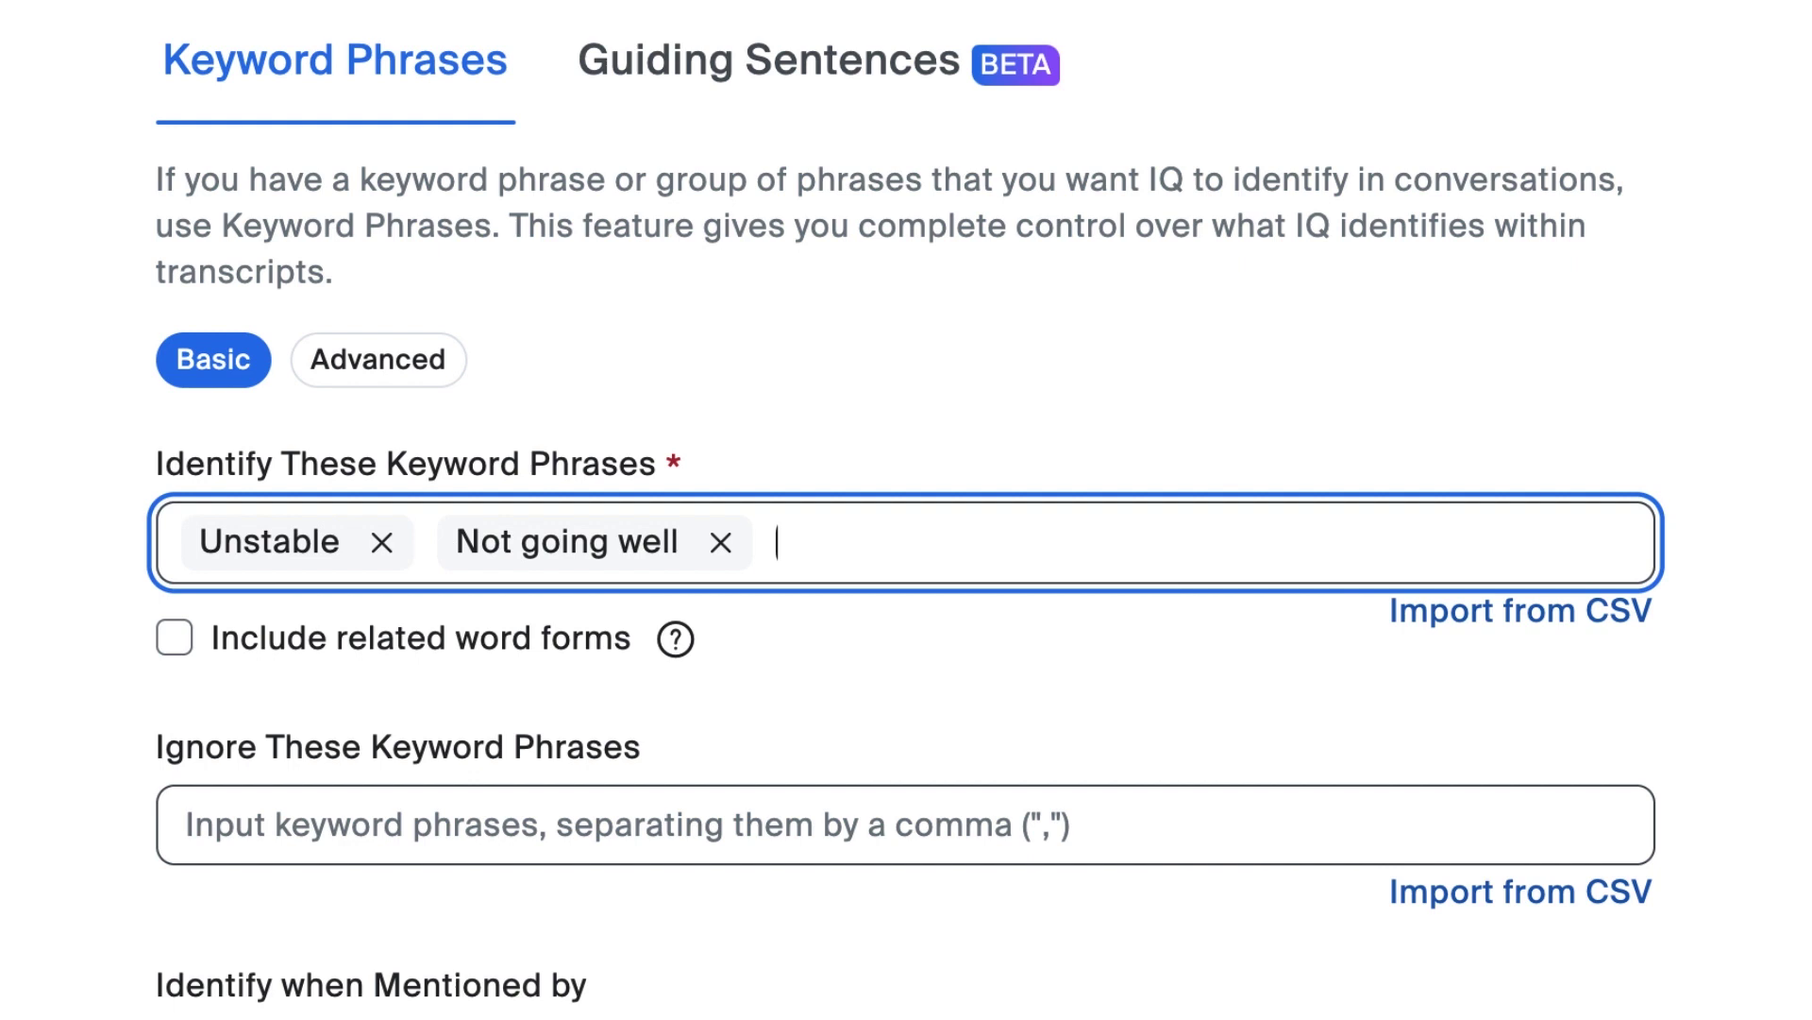
{"action": "type", "text": "complicated,not worth,worry,"}
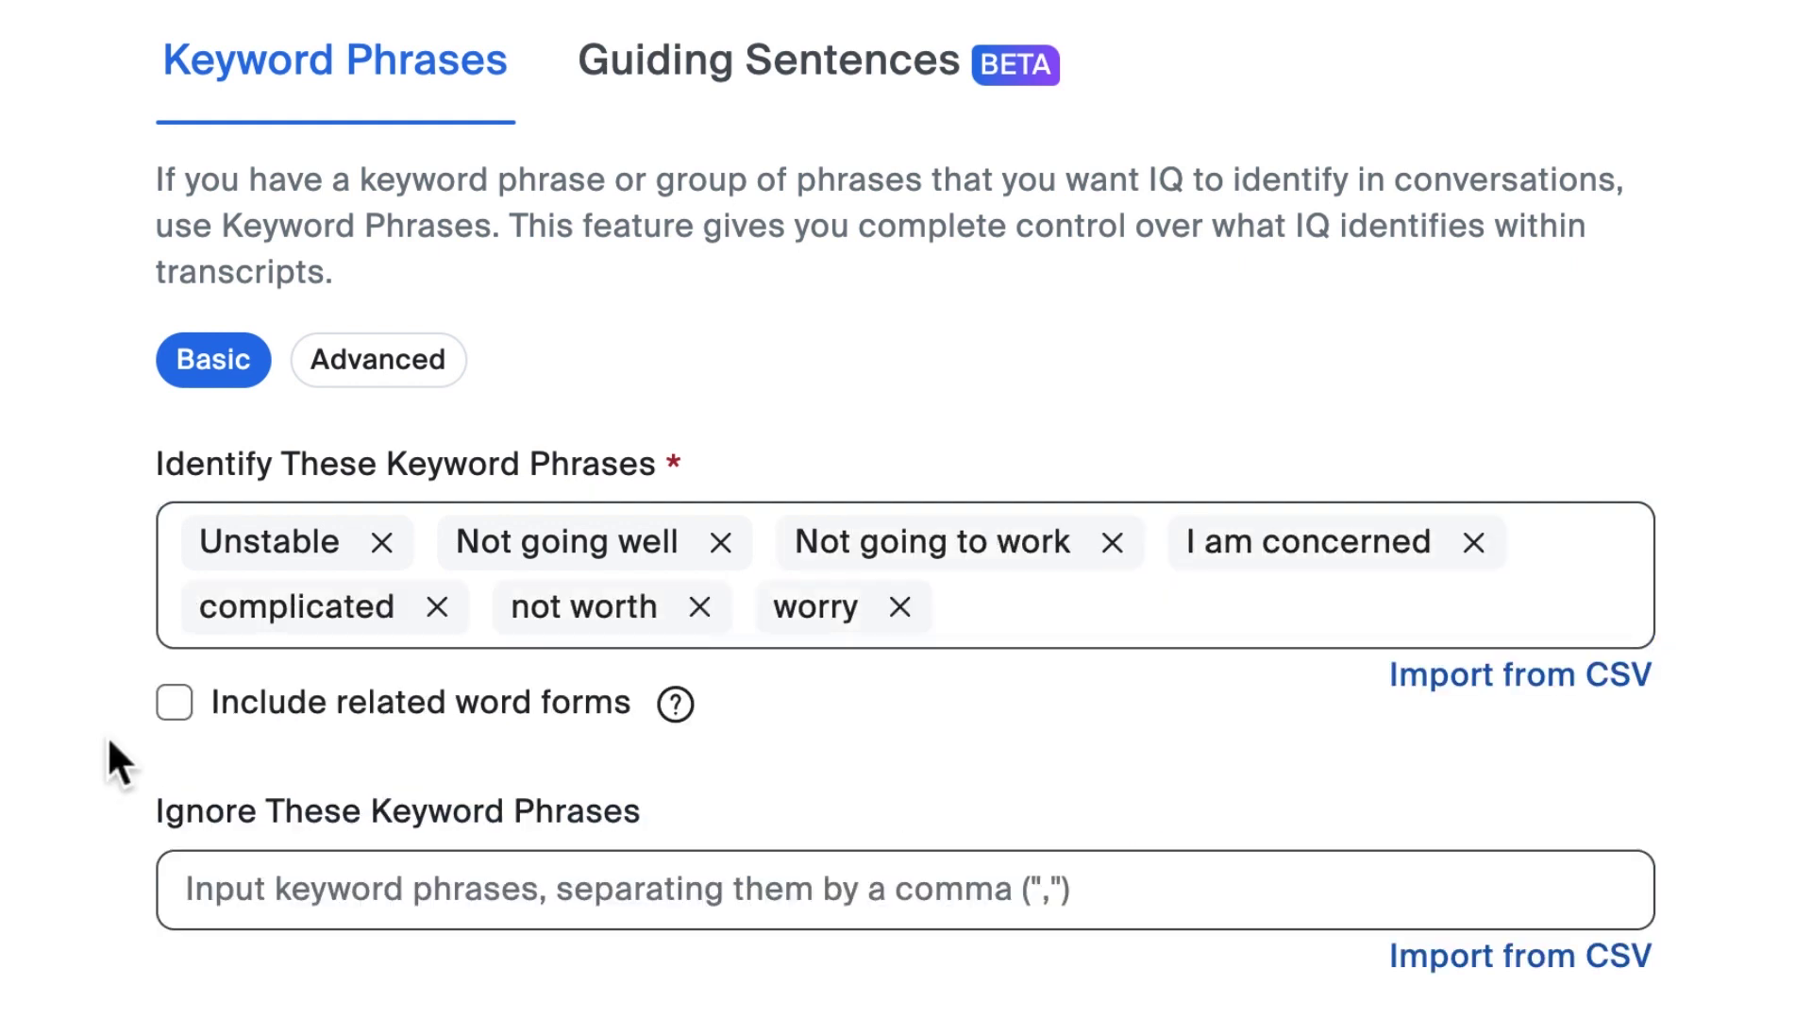
{"action": "left_click", "coordinate": [175, 704]}
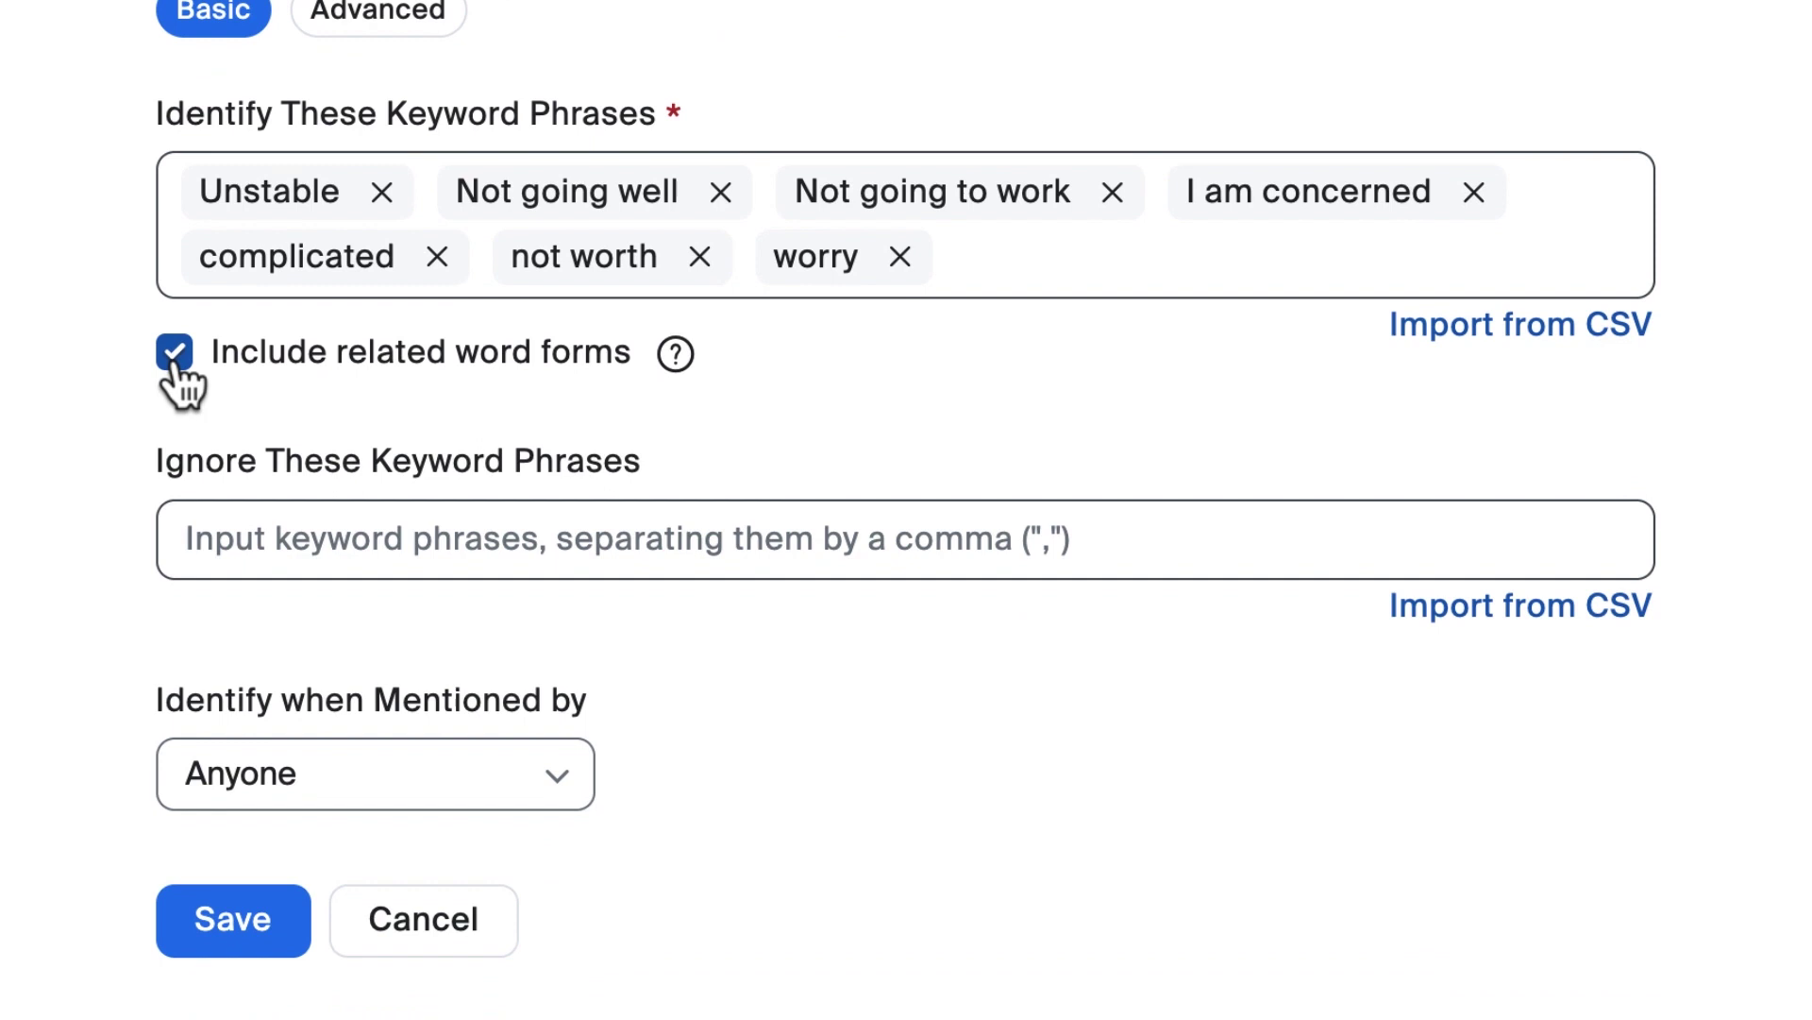
- Add loathe and despise as keyword phrases to ignore
{"action": "left_click", "coordinate": [204, 467]}
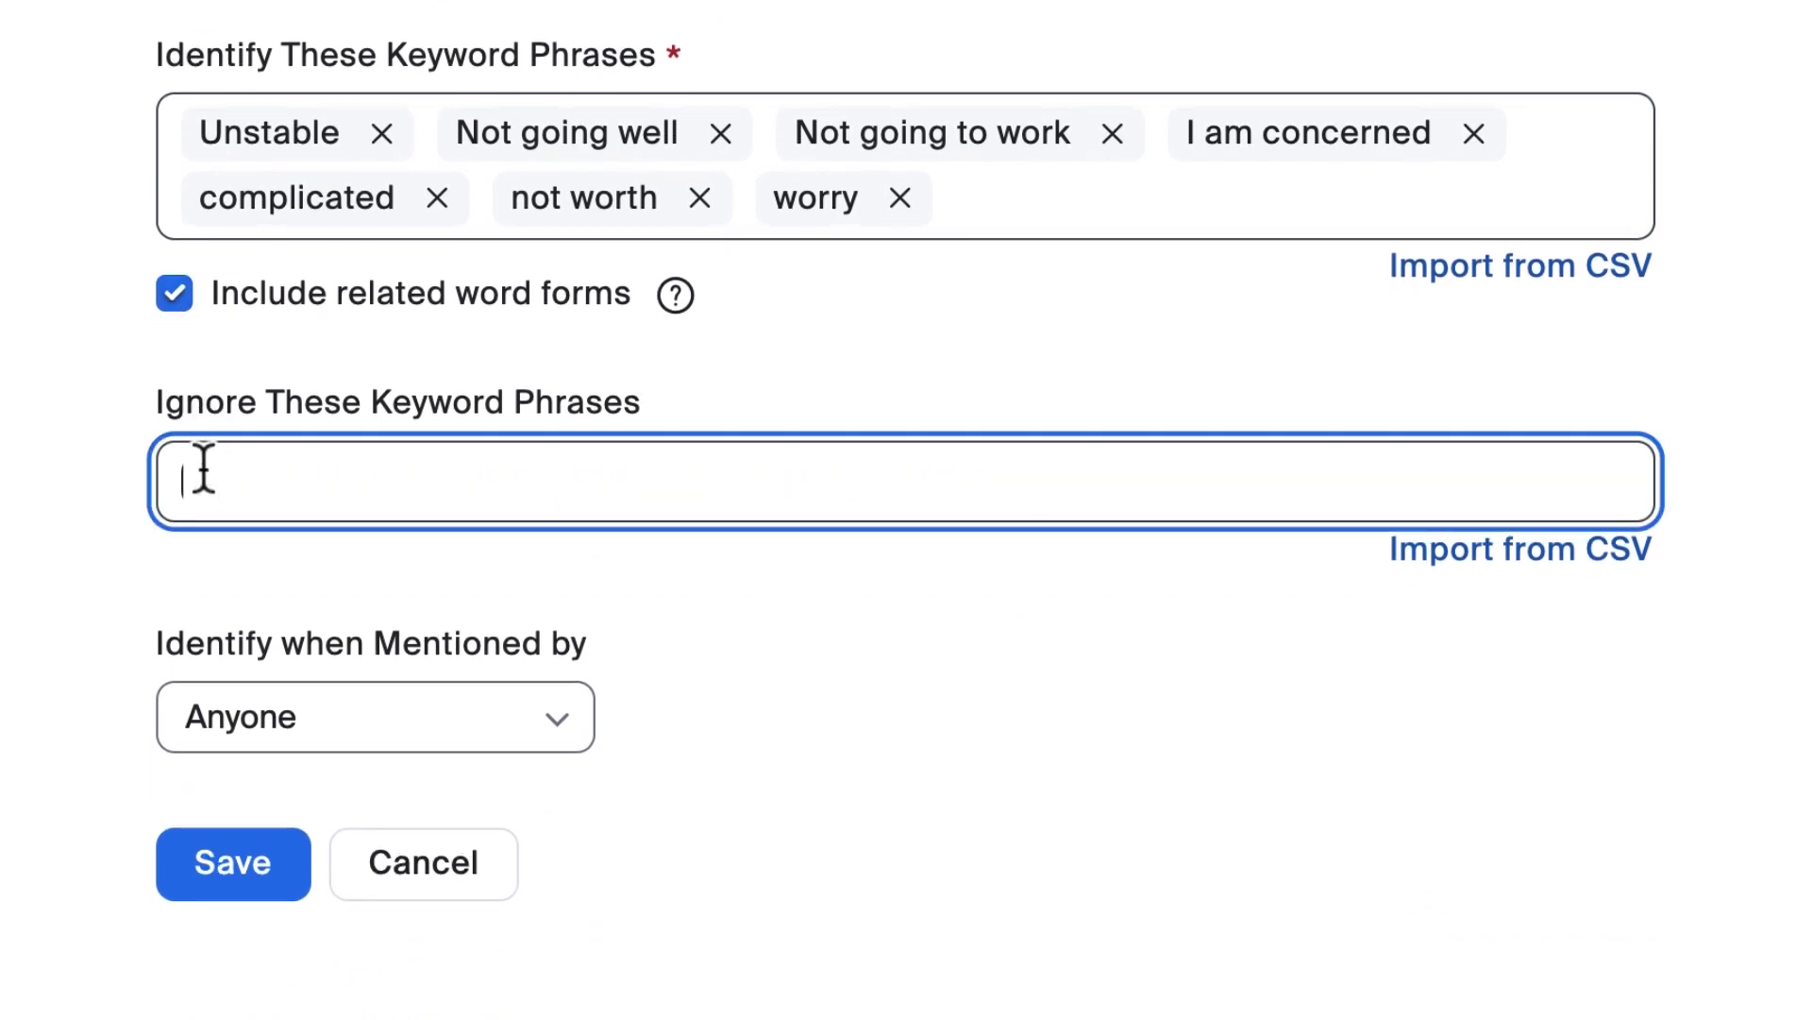
{"action": "type", "text": "loathe"}
{"action": "key", "text": "Return"}
{"action": "type", "text": "despise"}
{"action": "key", "text": "Return"}
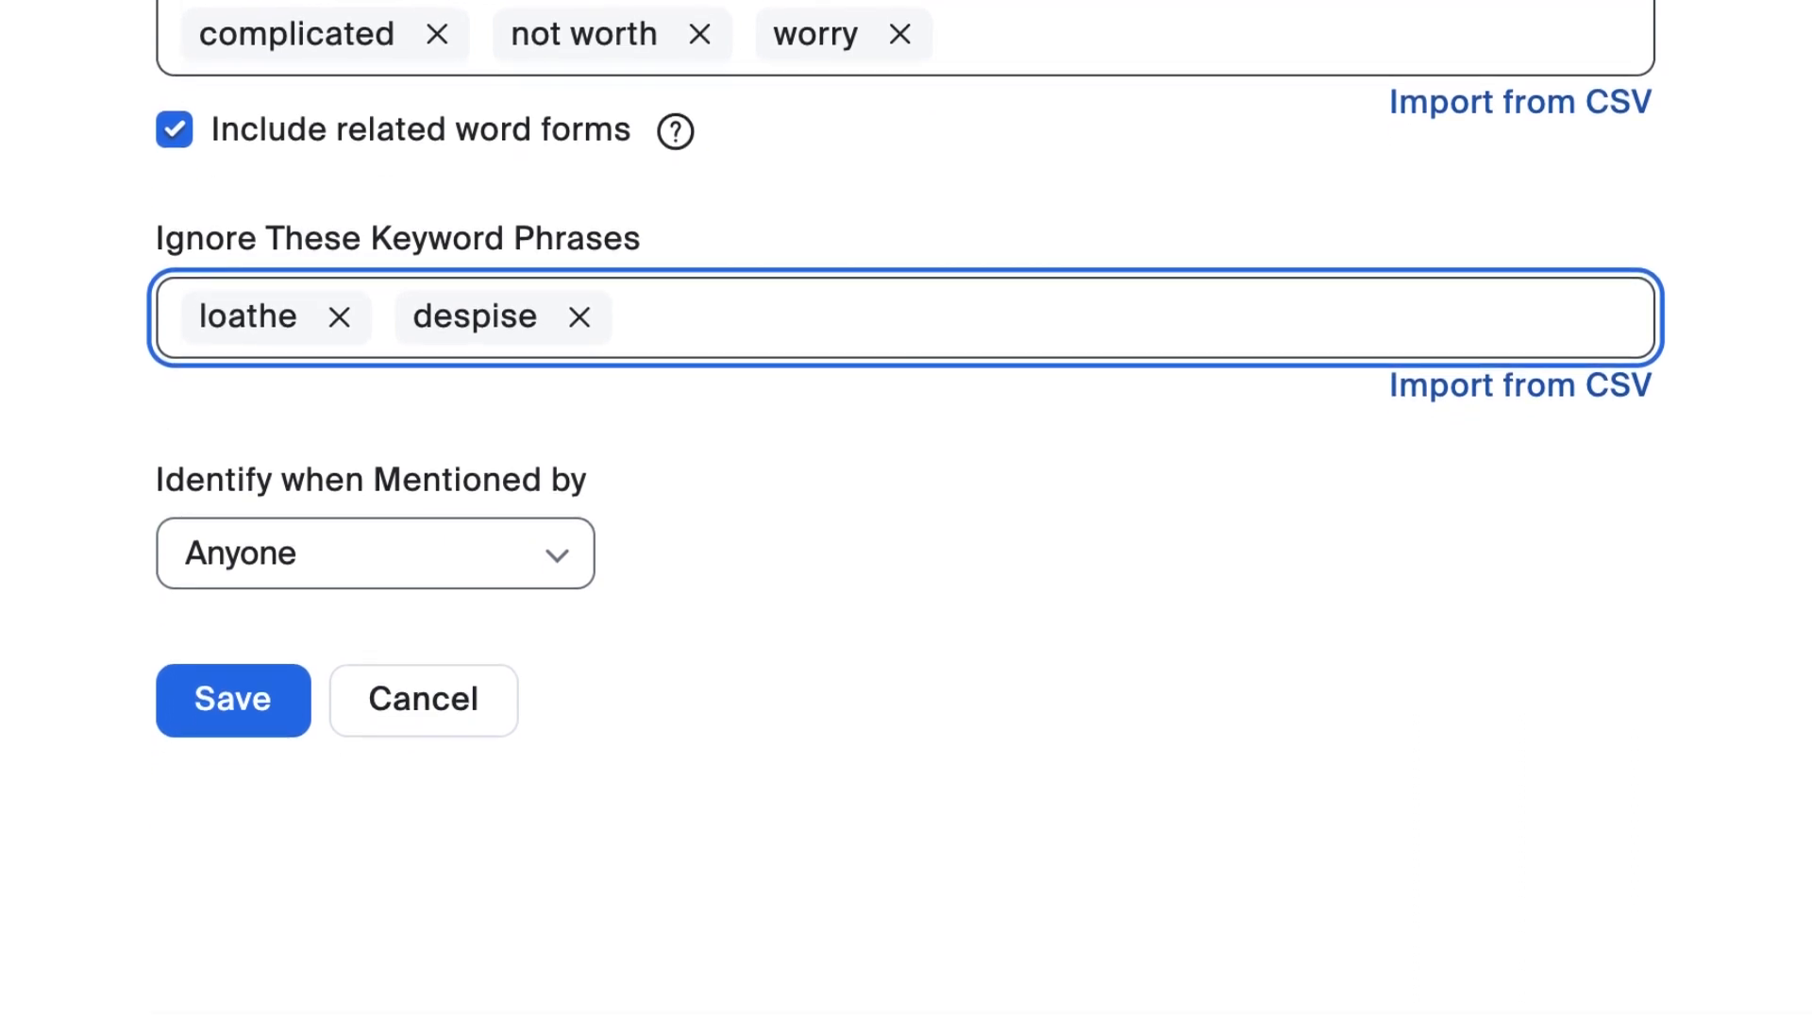
- Set the indicator to trigger on Prospects' mentions and save it
{"action": "left_click", "coordinate": [380, 551]}
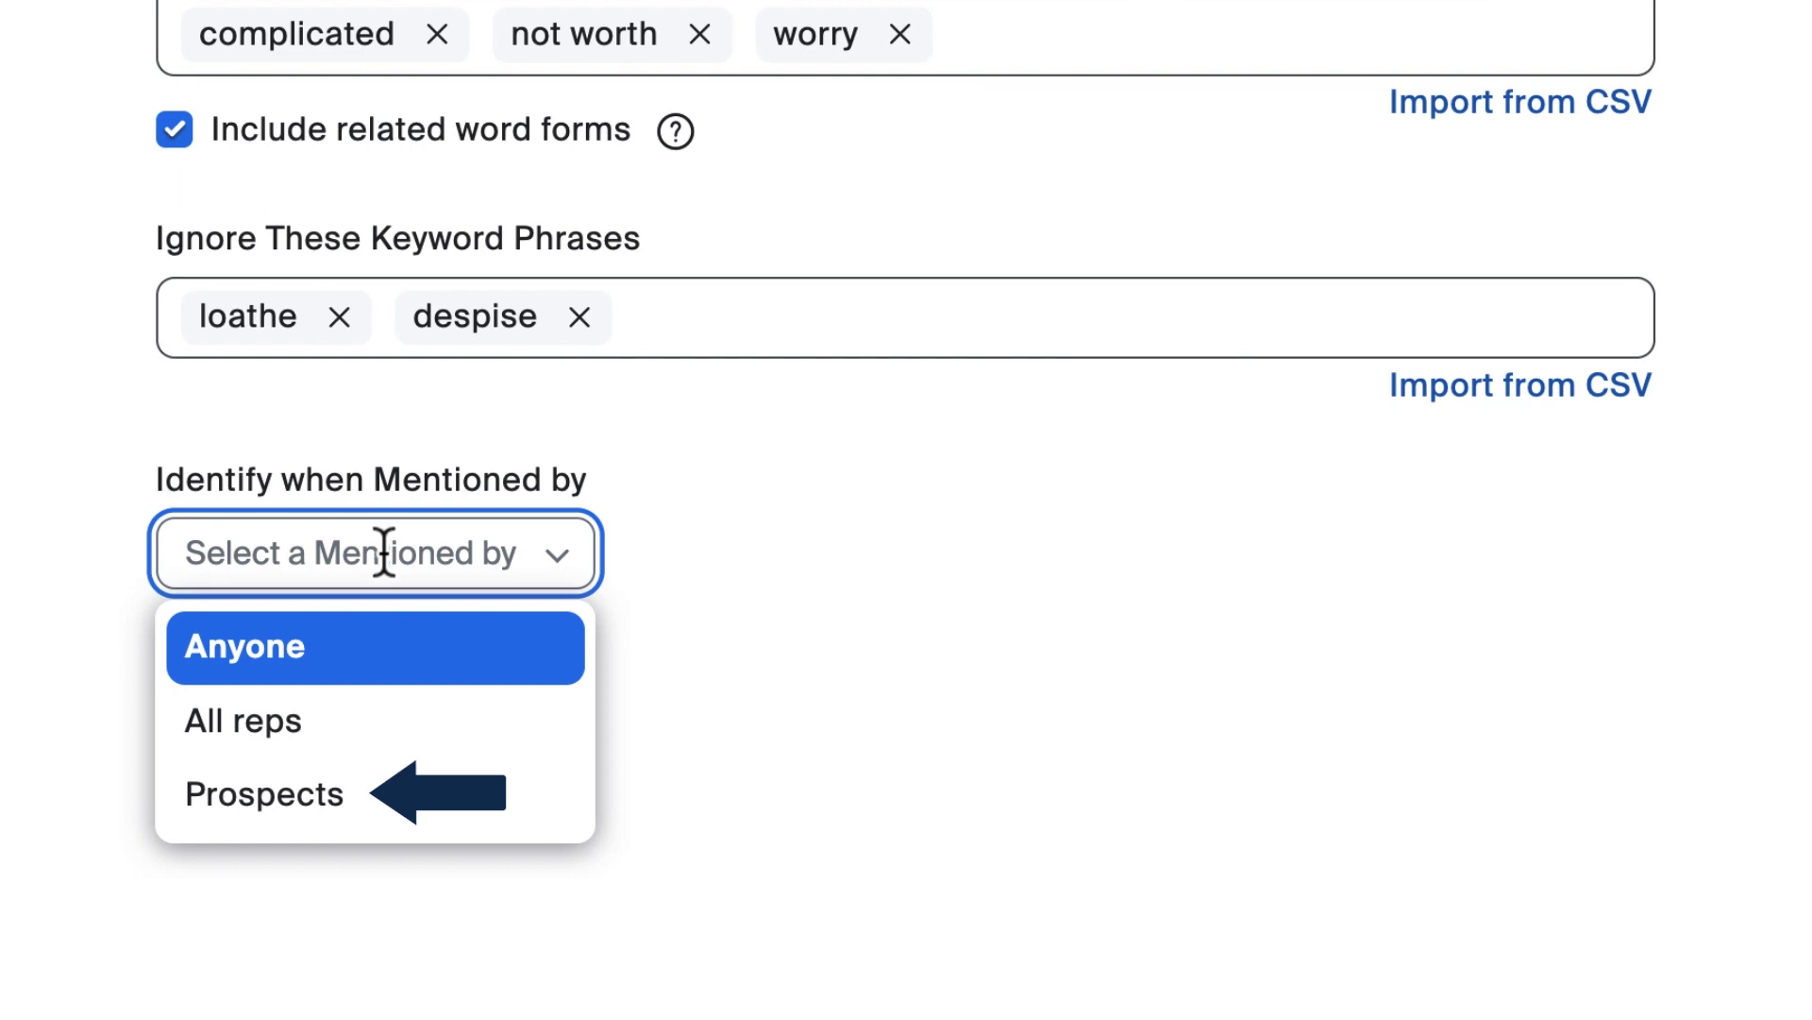
{"action": "left_click", "coordinate": [371, 803]}
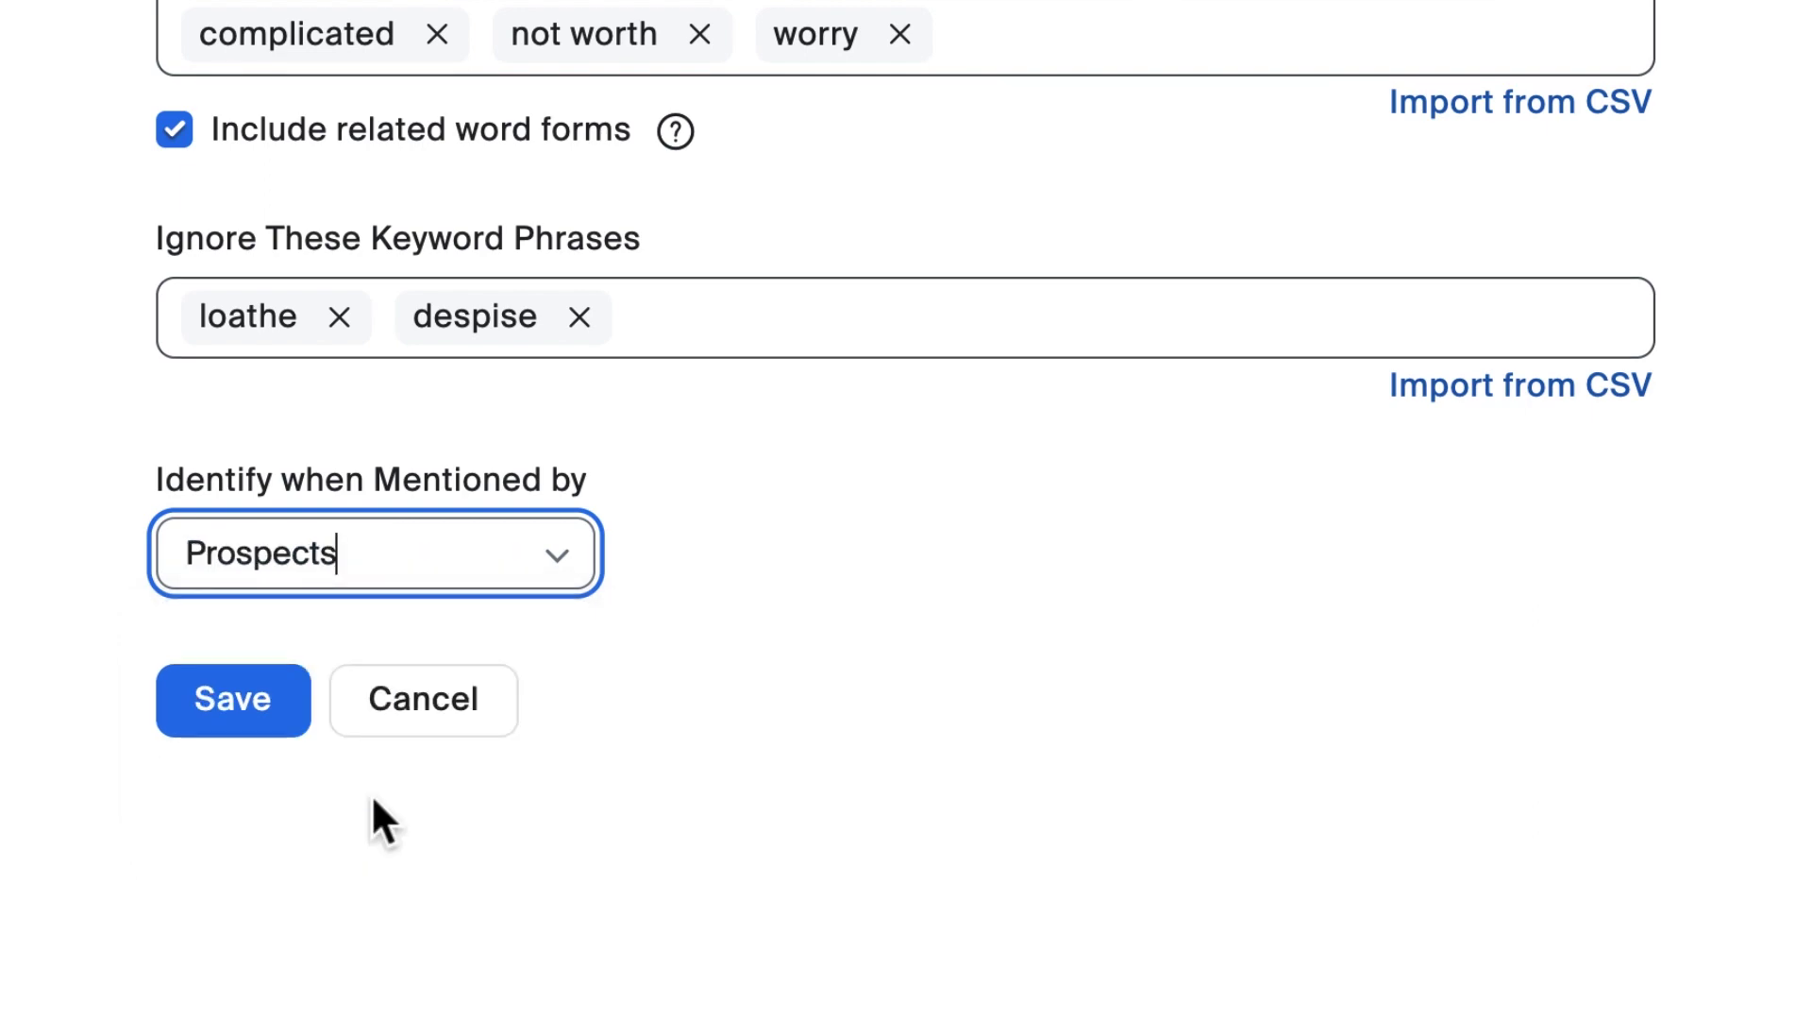
{"action": "left_click", "coordinate": [274, 722]}
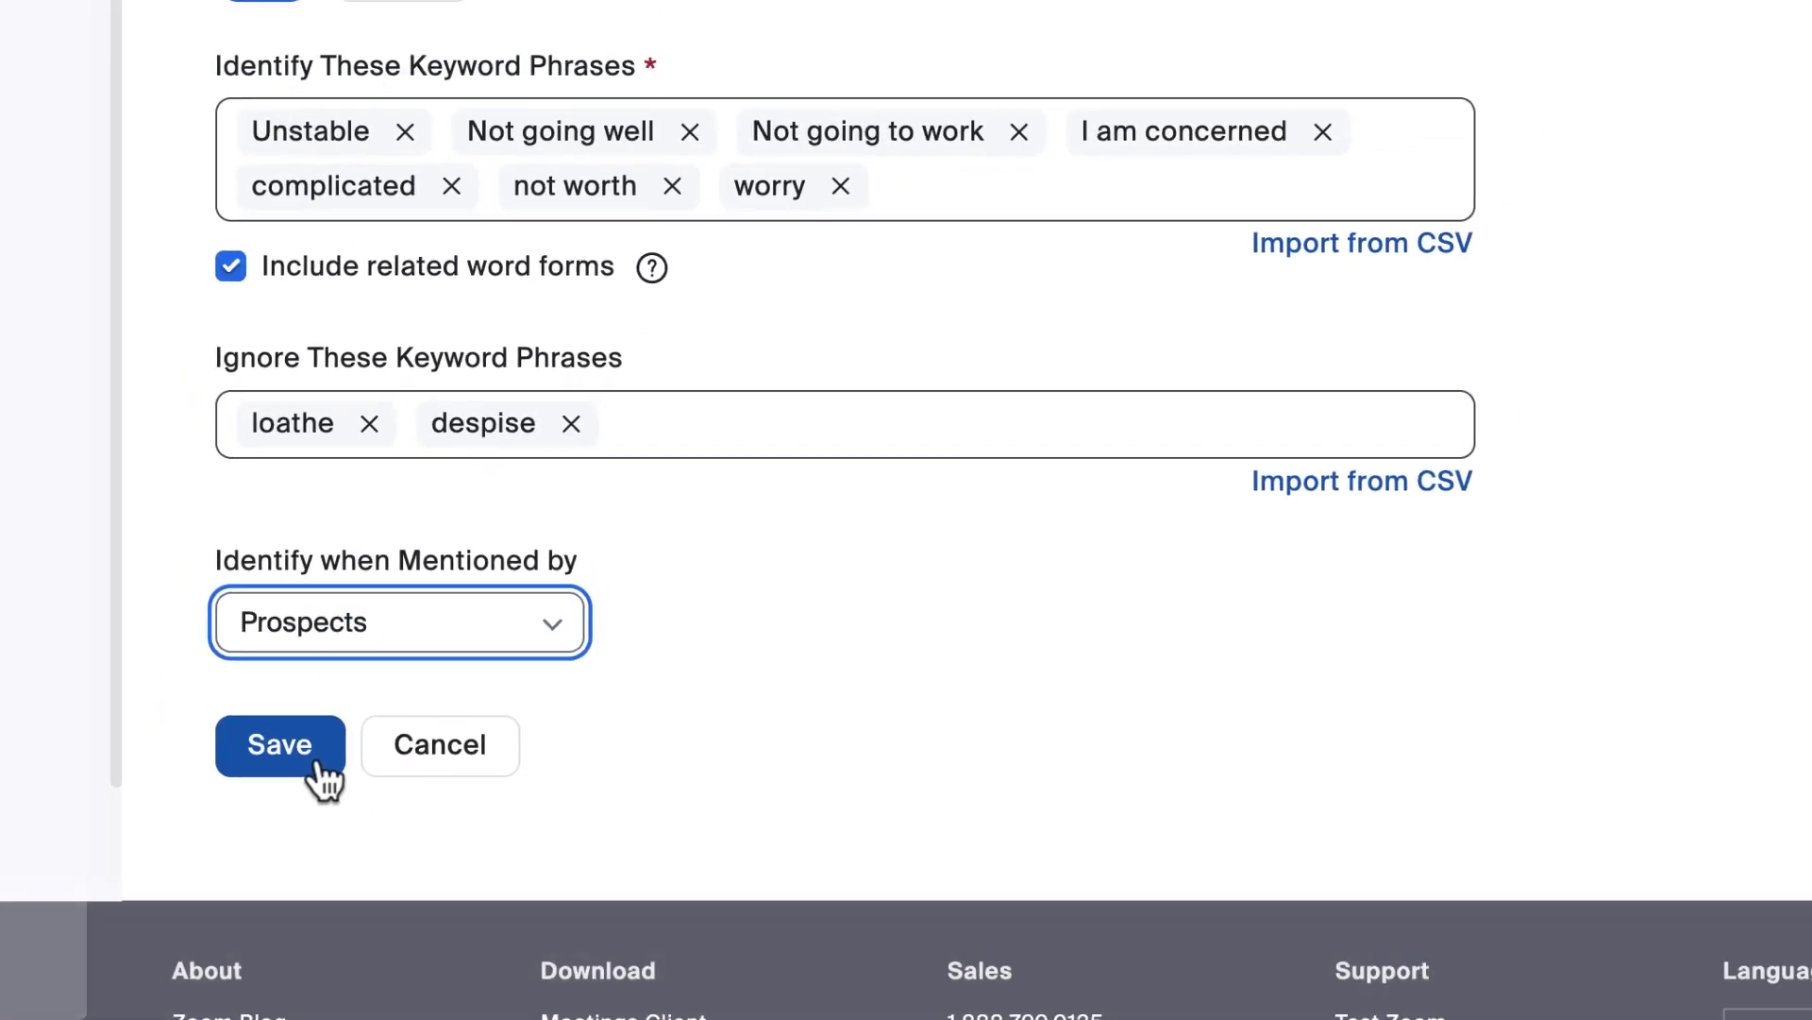
- Switch off the Objections indicator under Sales Playbook and confirm disabling it
{"action": "left_click", "coordinate": [415, 869]}
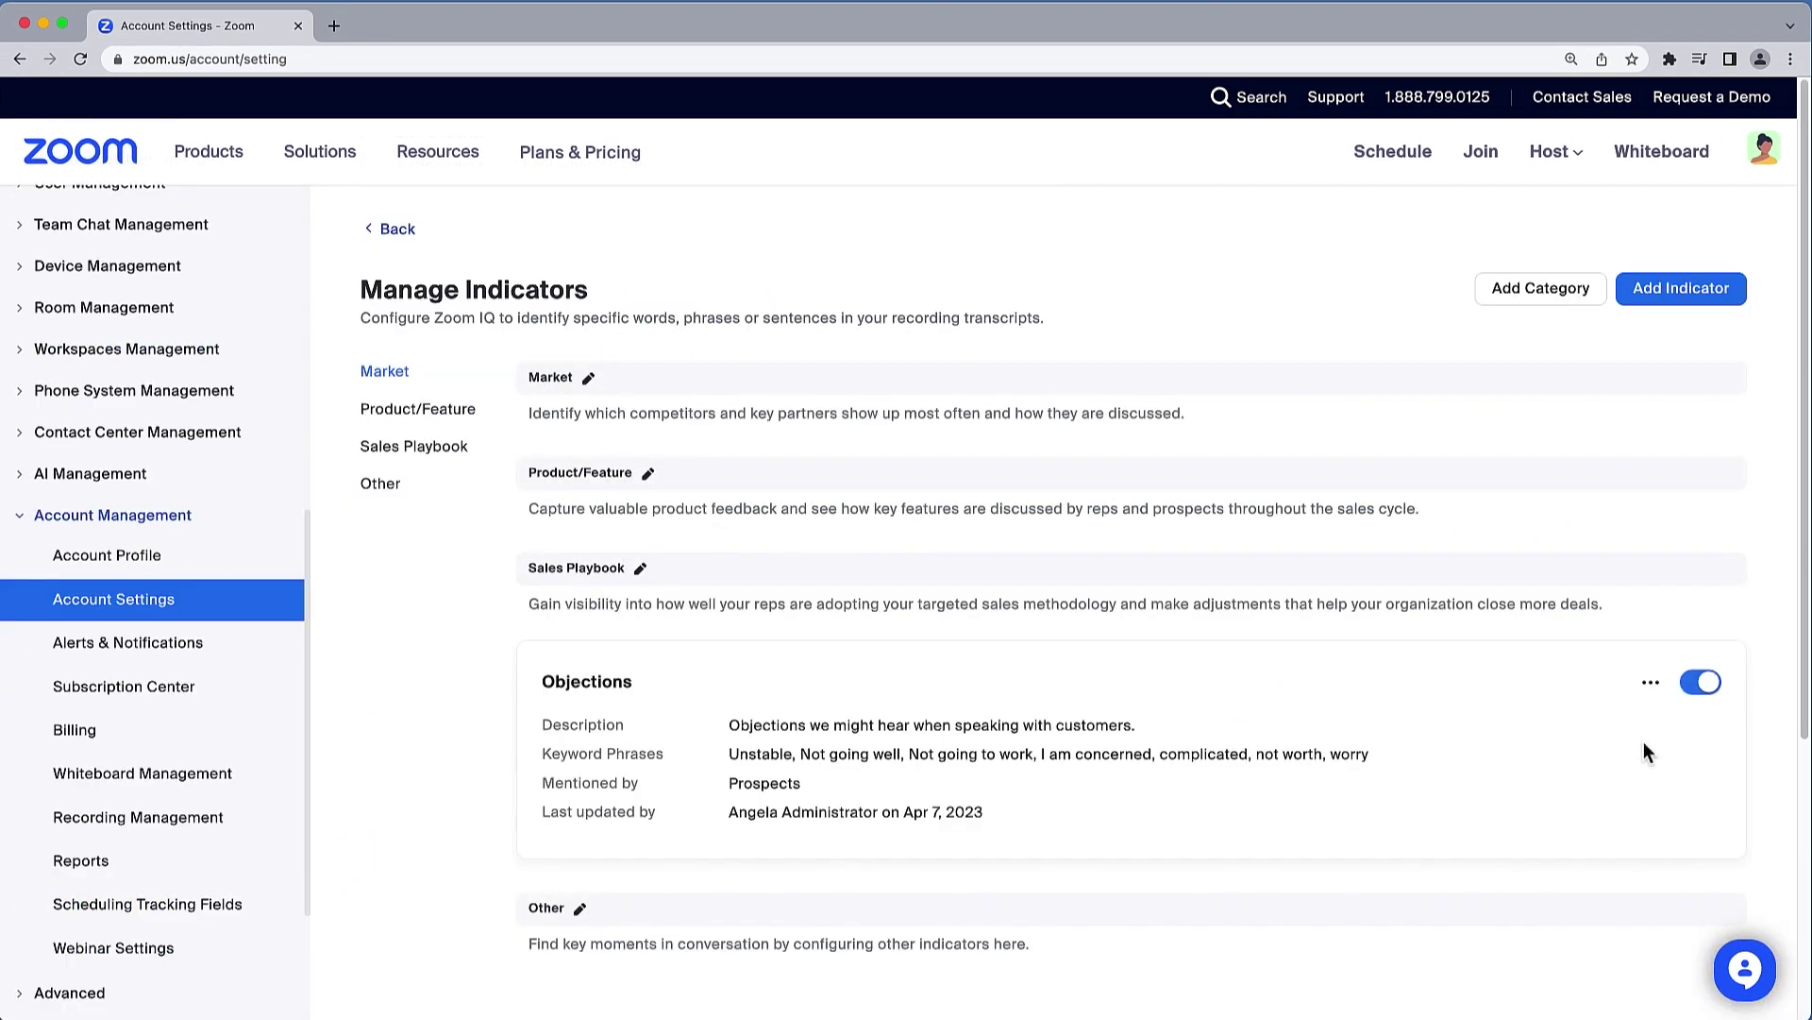
{"action": "left_click", "coordinate": [1651, 683]}
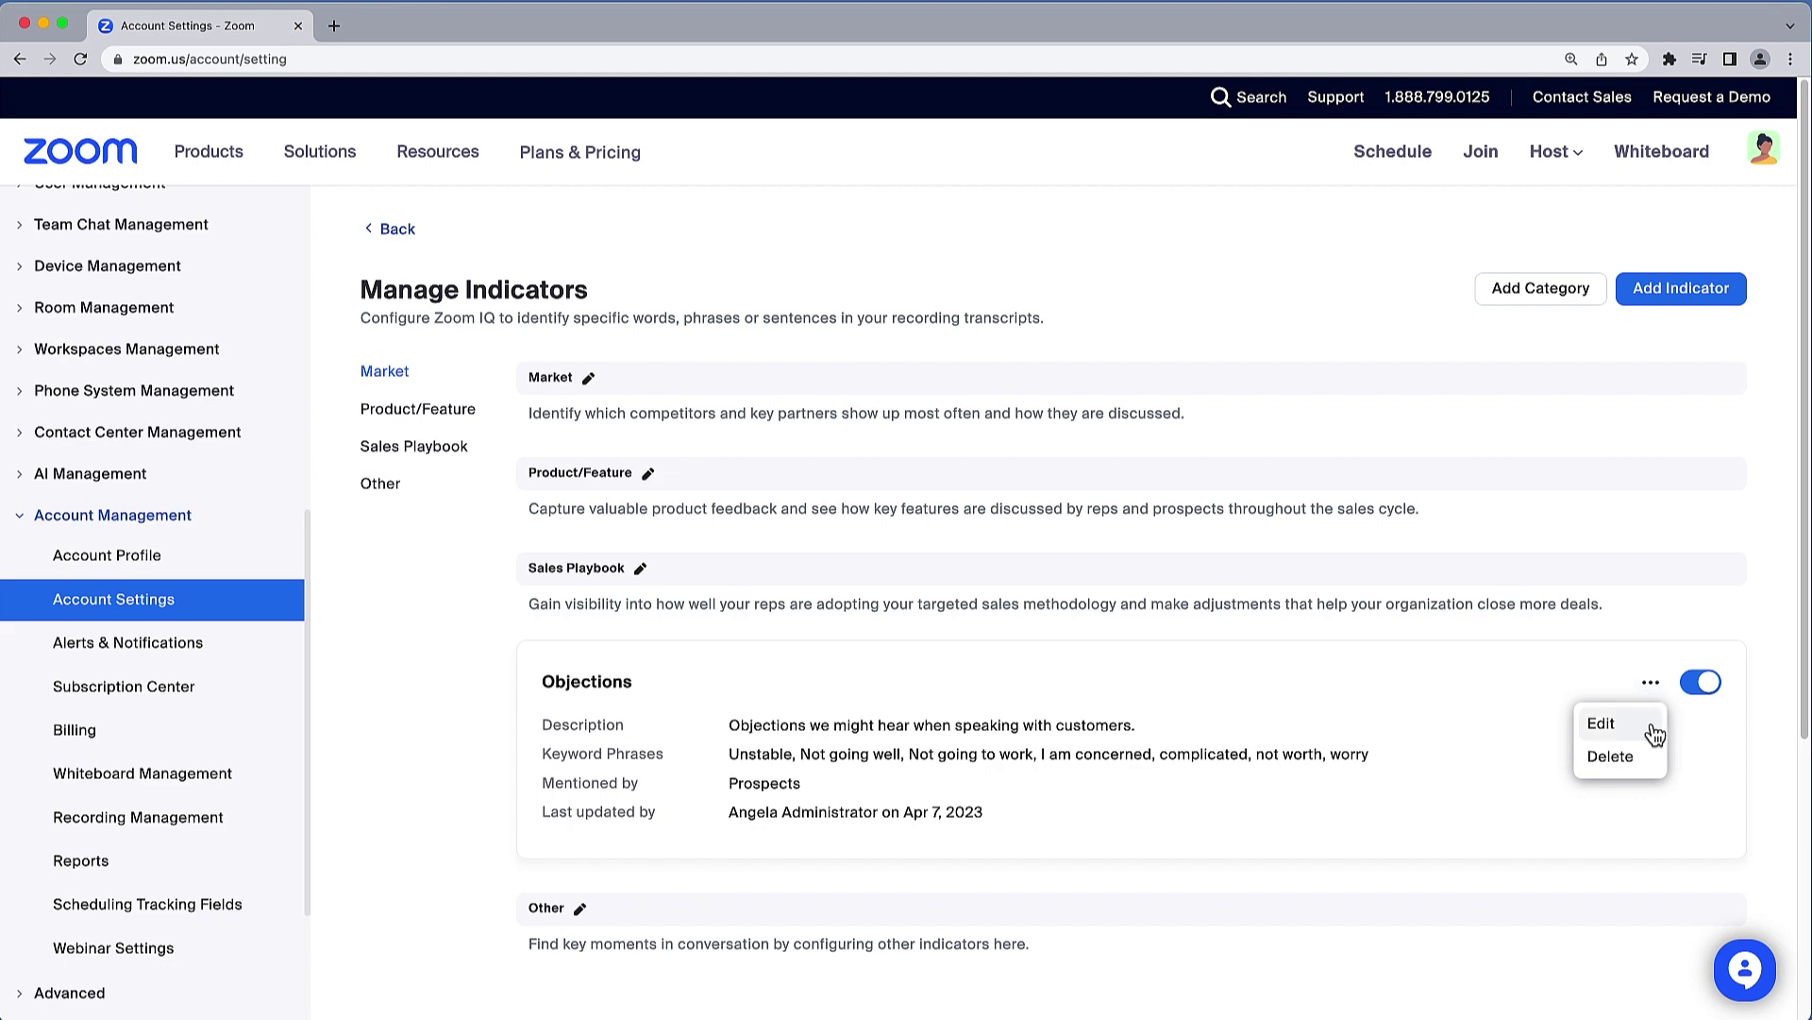
{"action": "left_click", "coordinate": [1708, 685]}
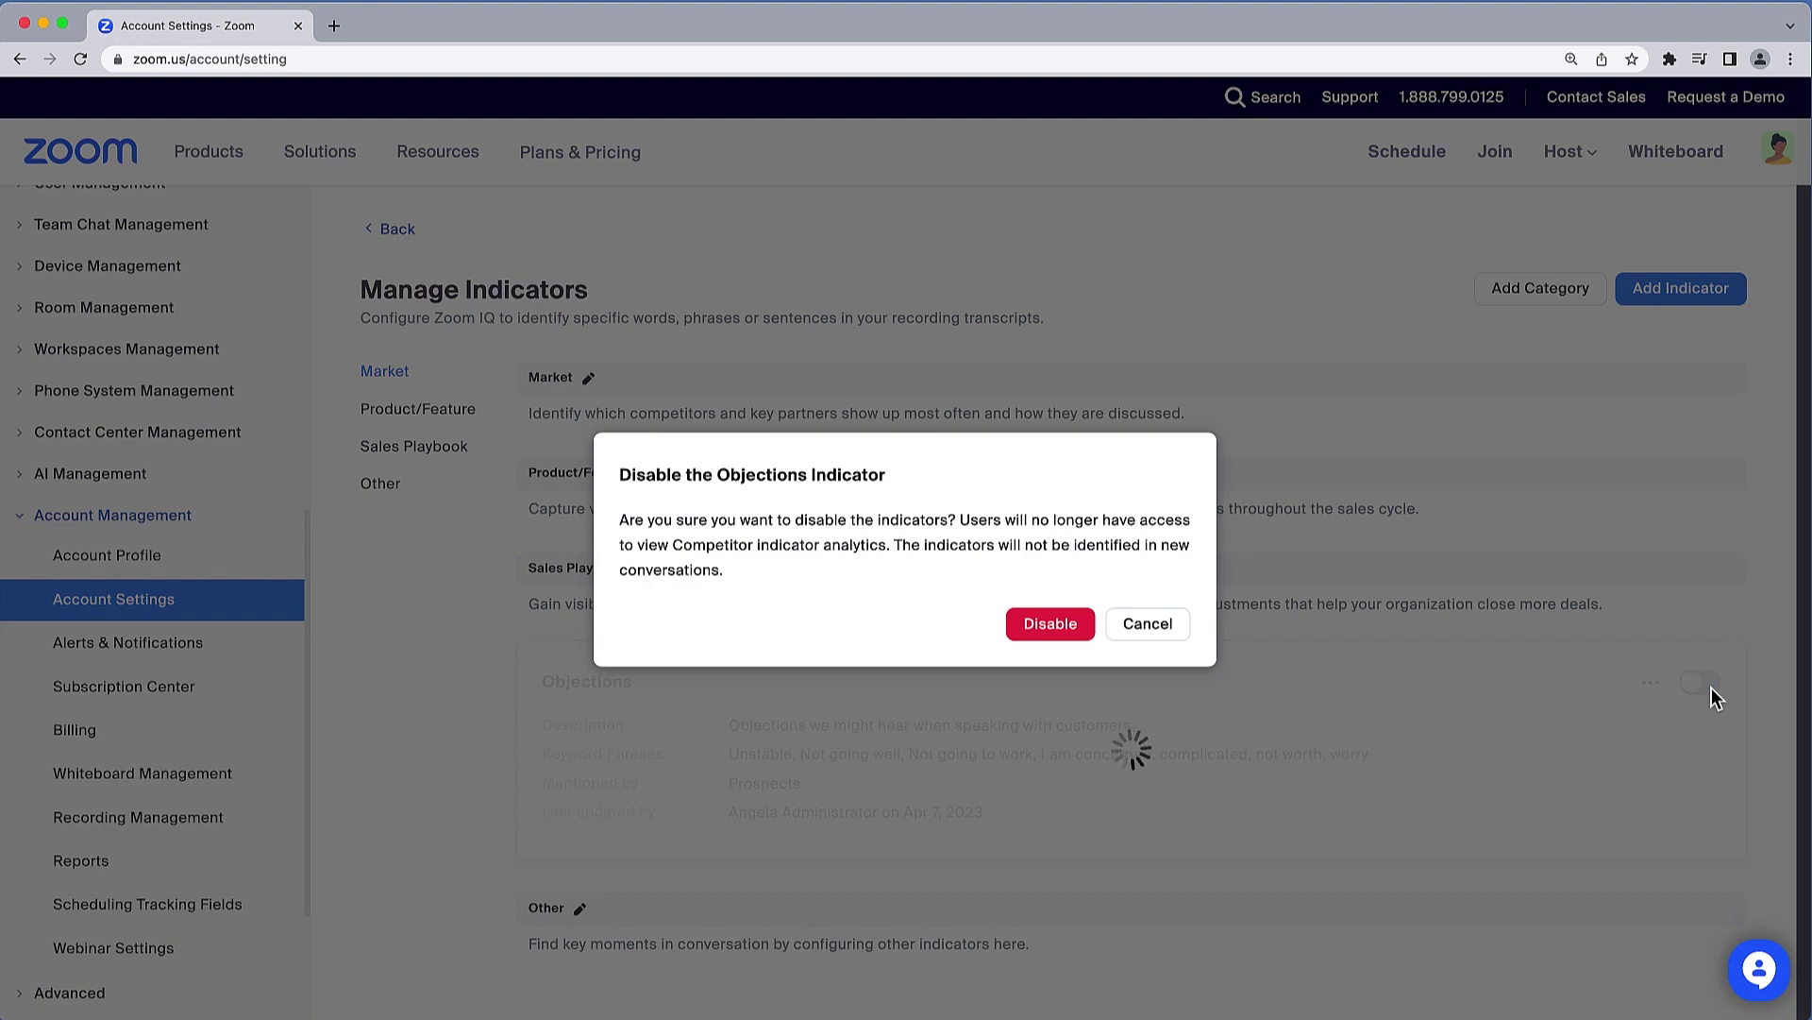
{"action": "left_click", "coordinate": [1076, 638]}
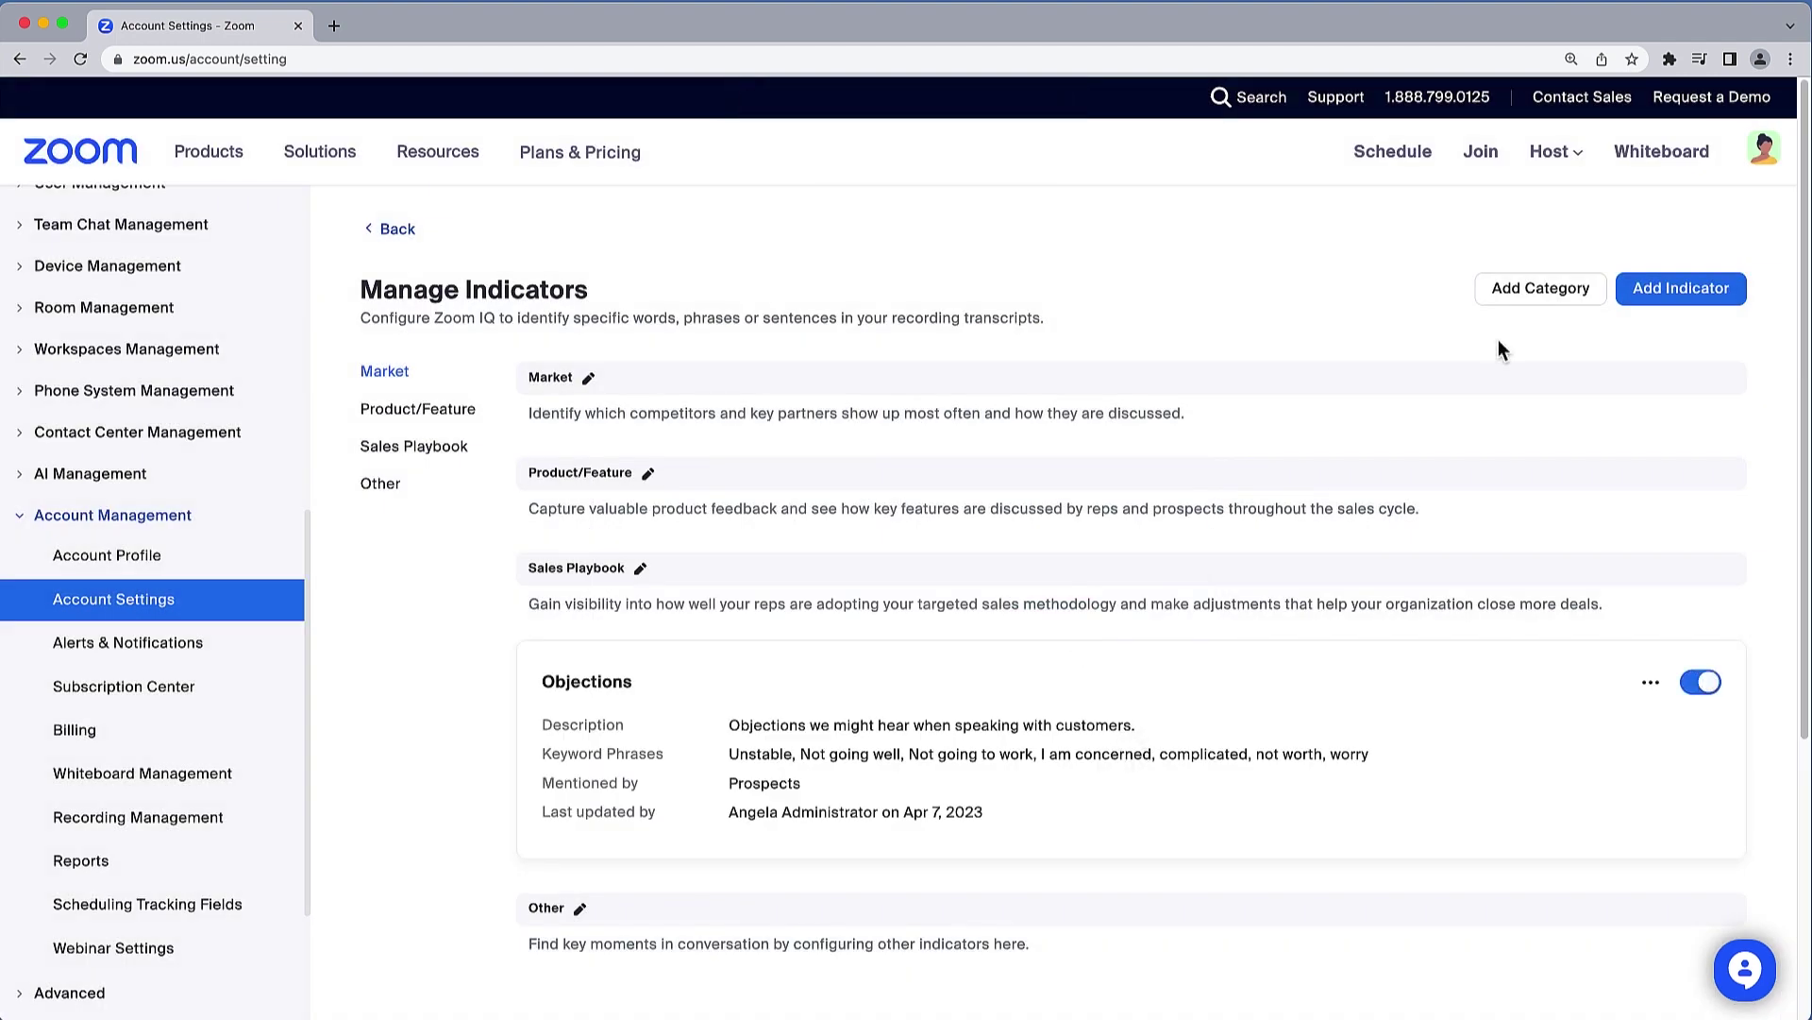
- Add a Corporate Identity category described as 'Sayings and mantras that epitomize our company philosophy.'
{"action": "left_click", "coordinate": [1538, 291]}
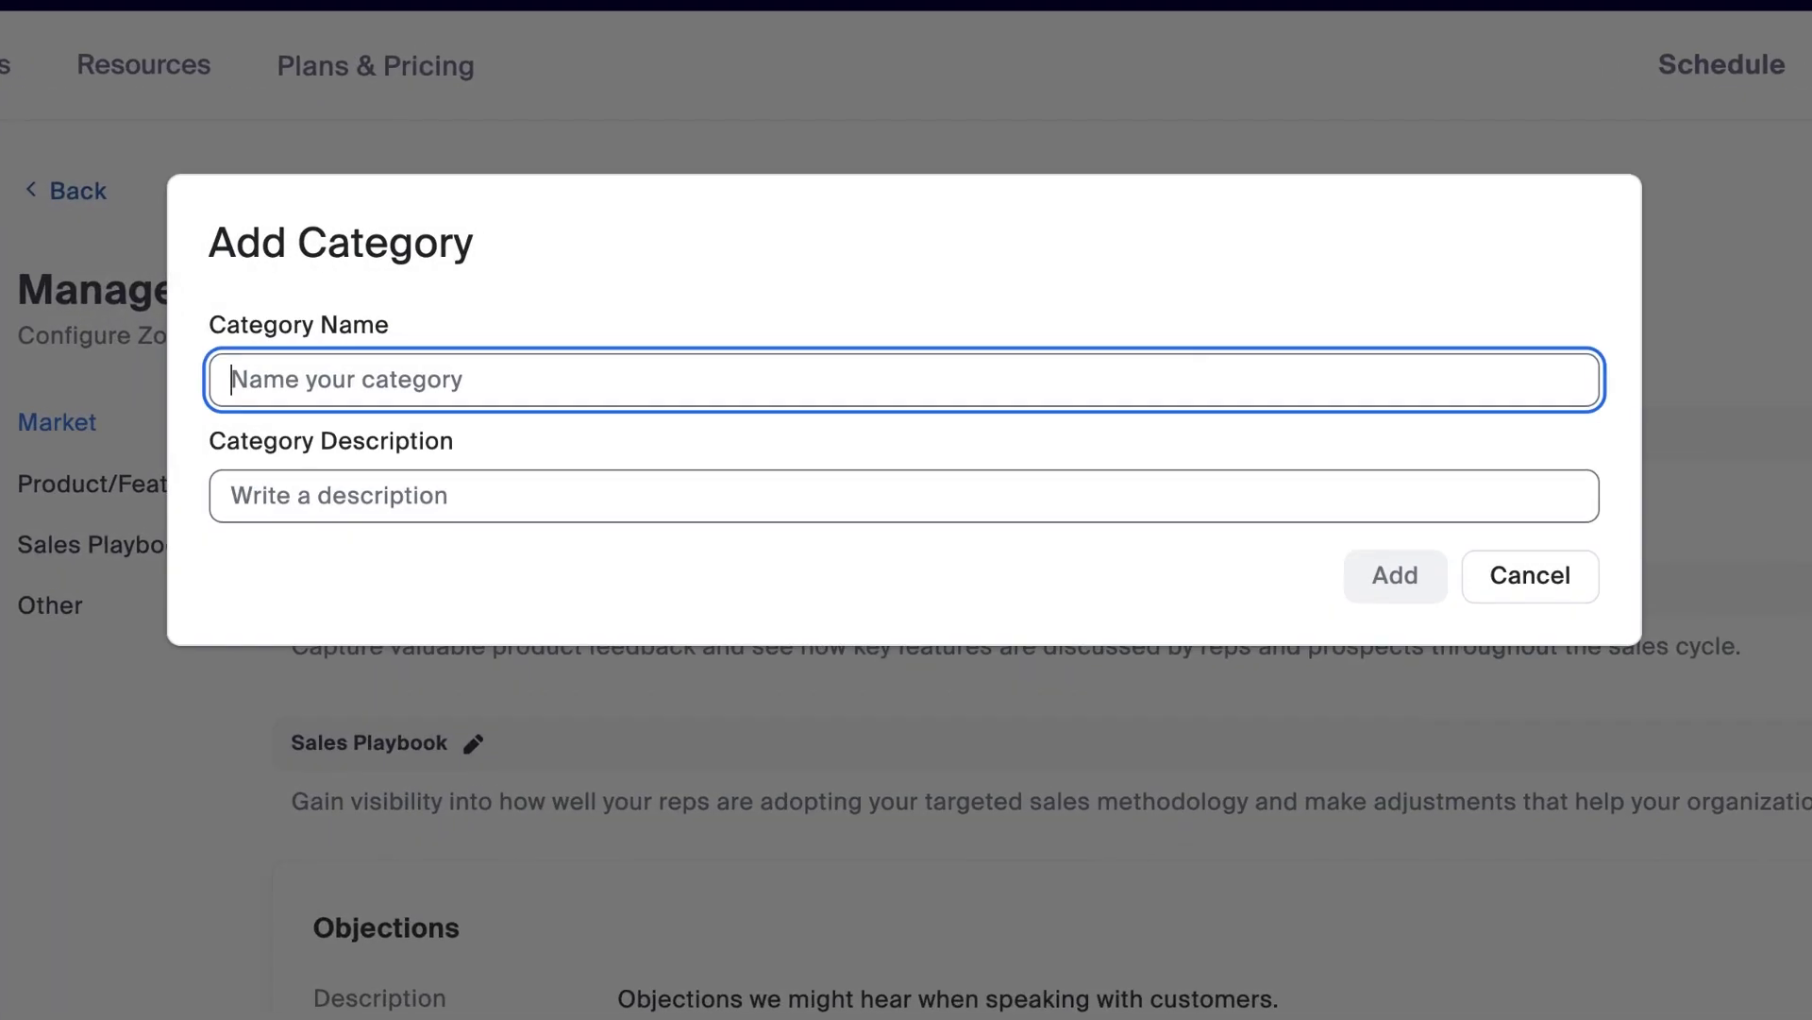
{"action": "type", "text": "Corporate Identity"}
{"action": "left_click", "coordinate": [904, 495]}
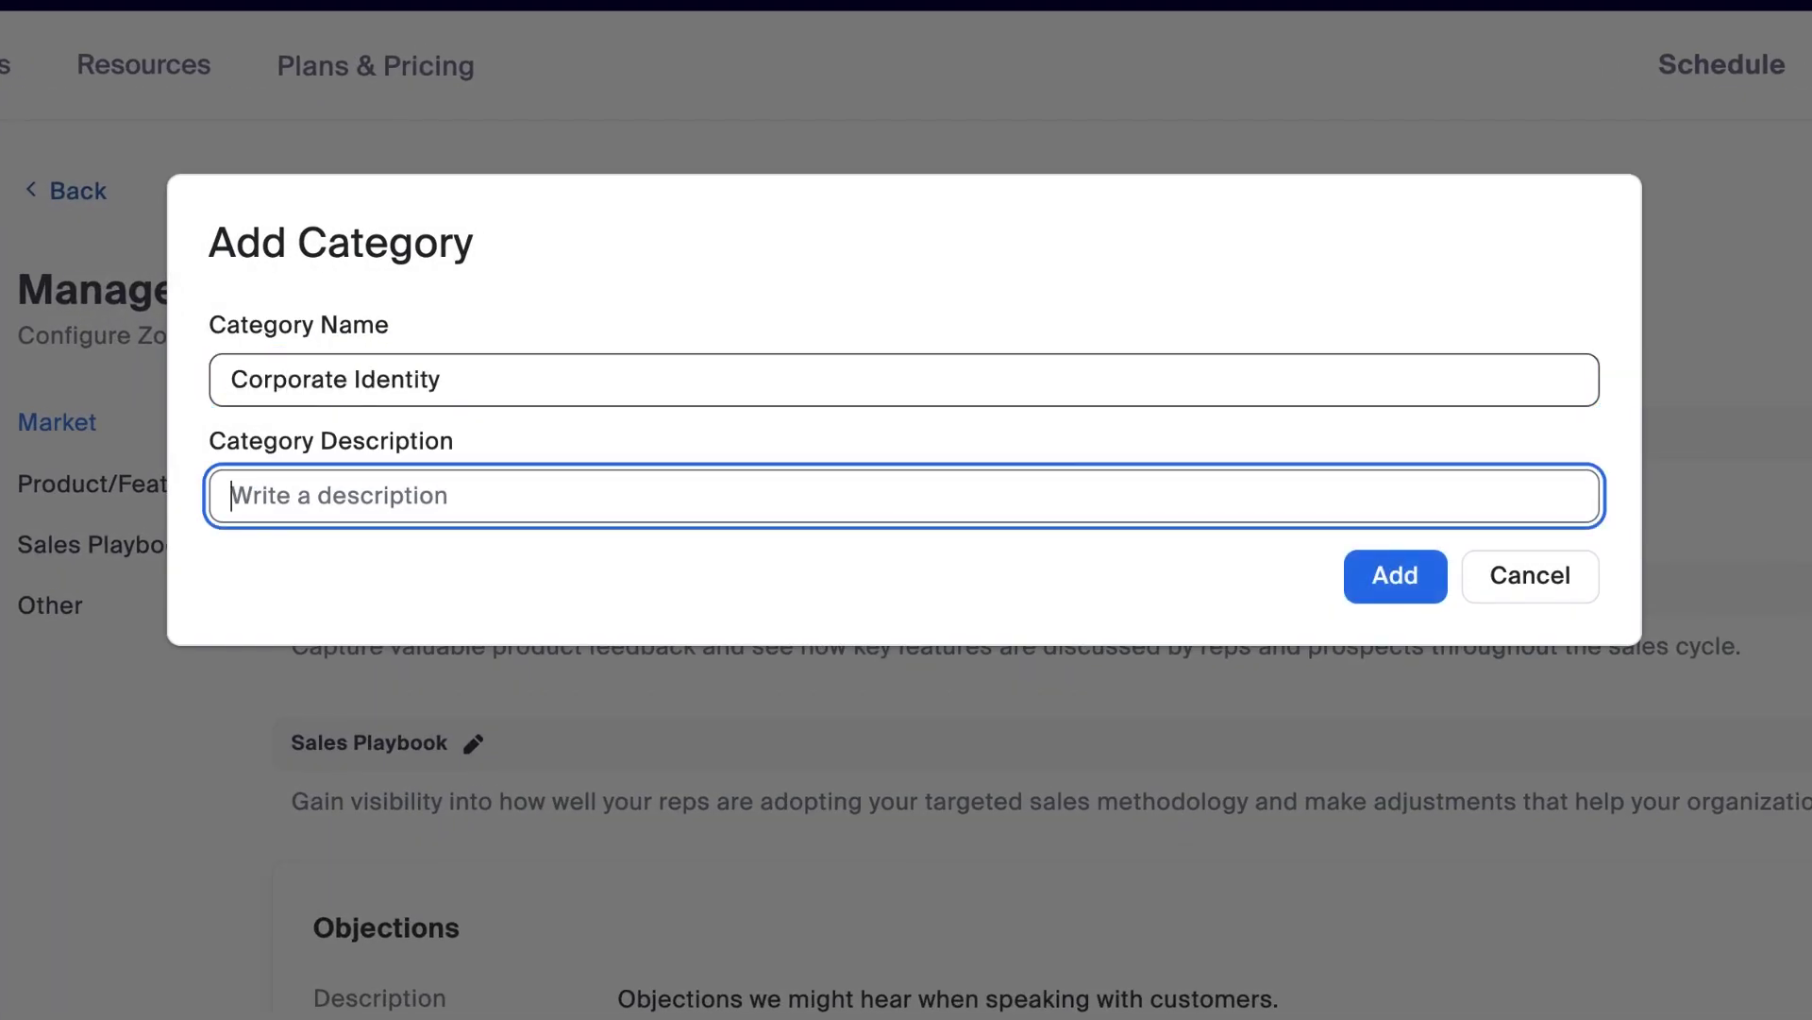
{"action": "type", "text": "Sayings and mantras that epitomize our company philosophy."}
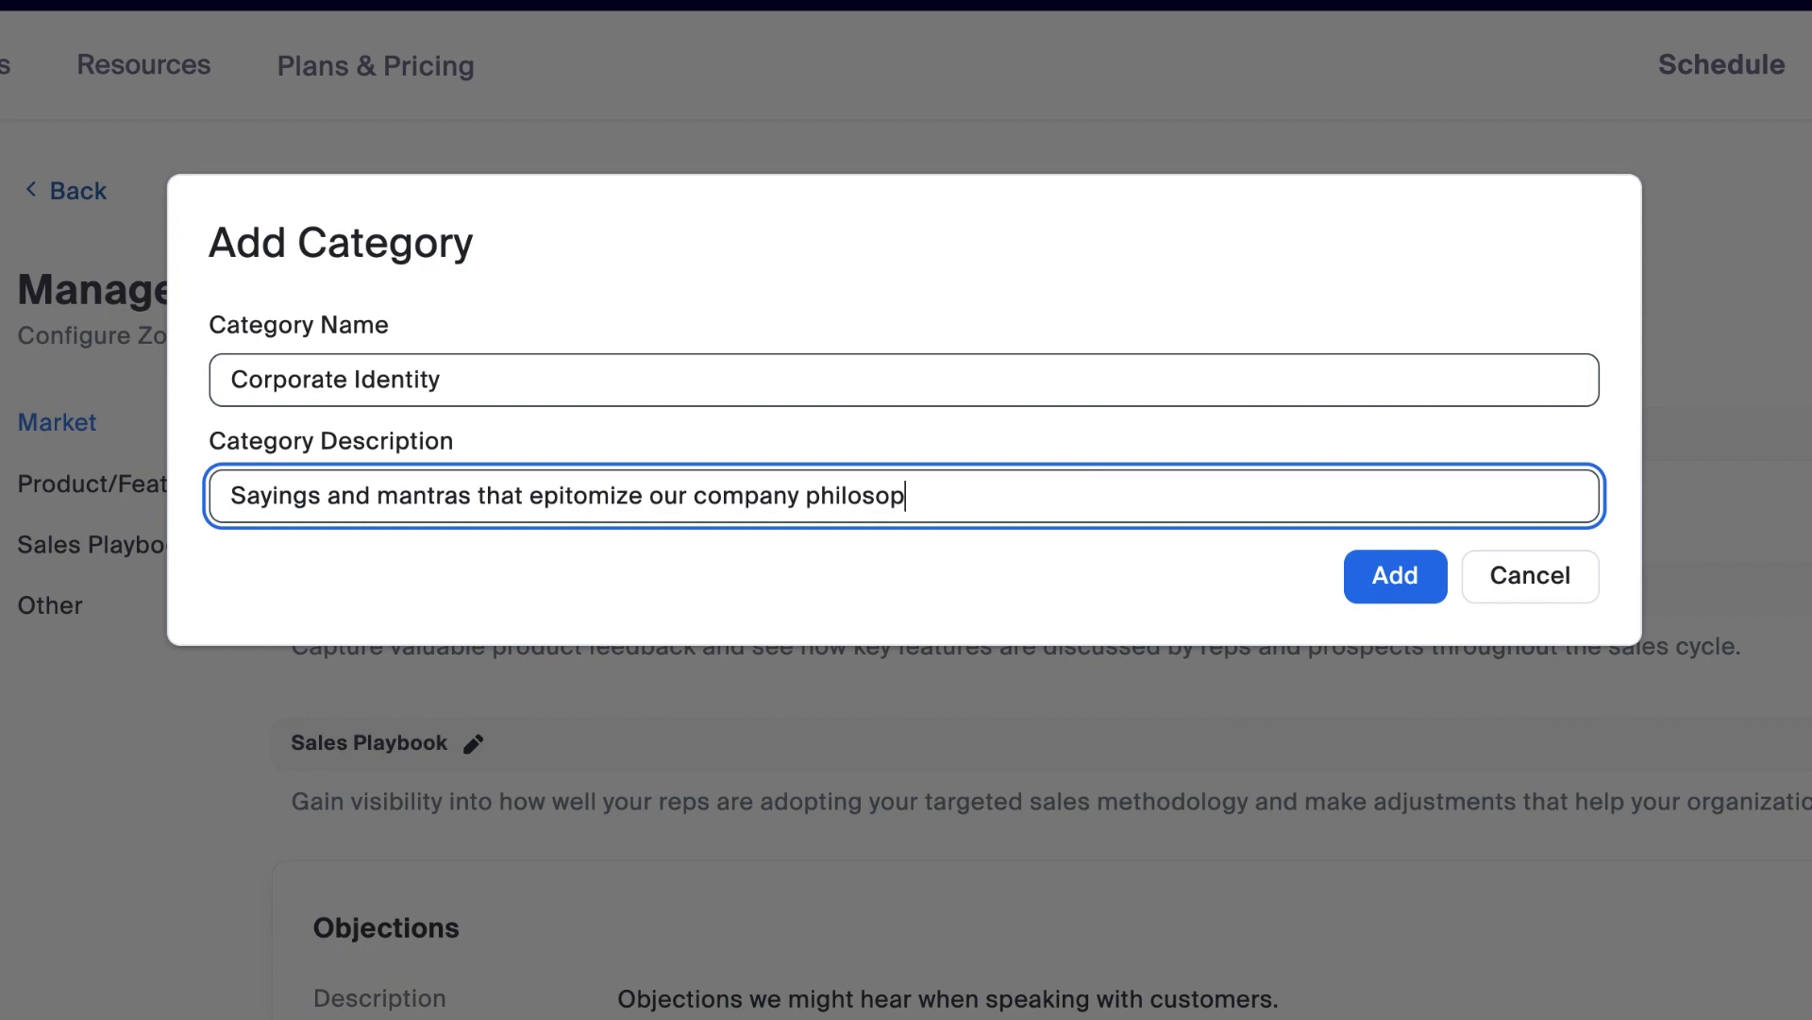
{"action": "left_click", "coordinate": [1283, 607]}
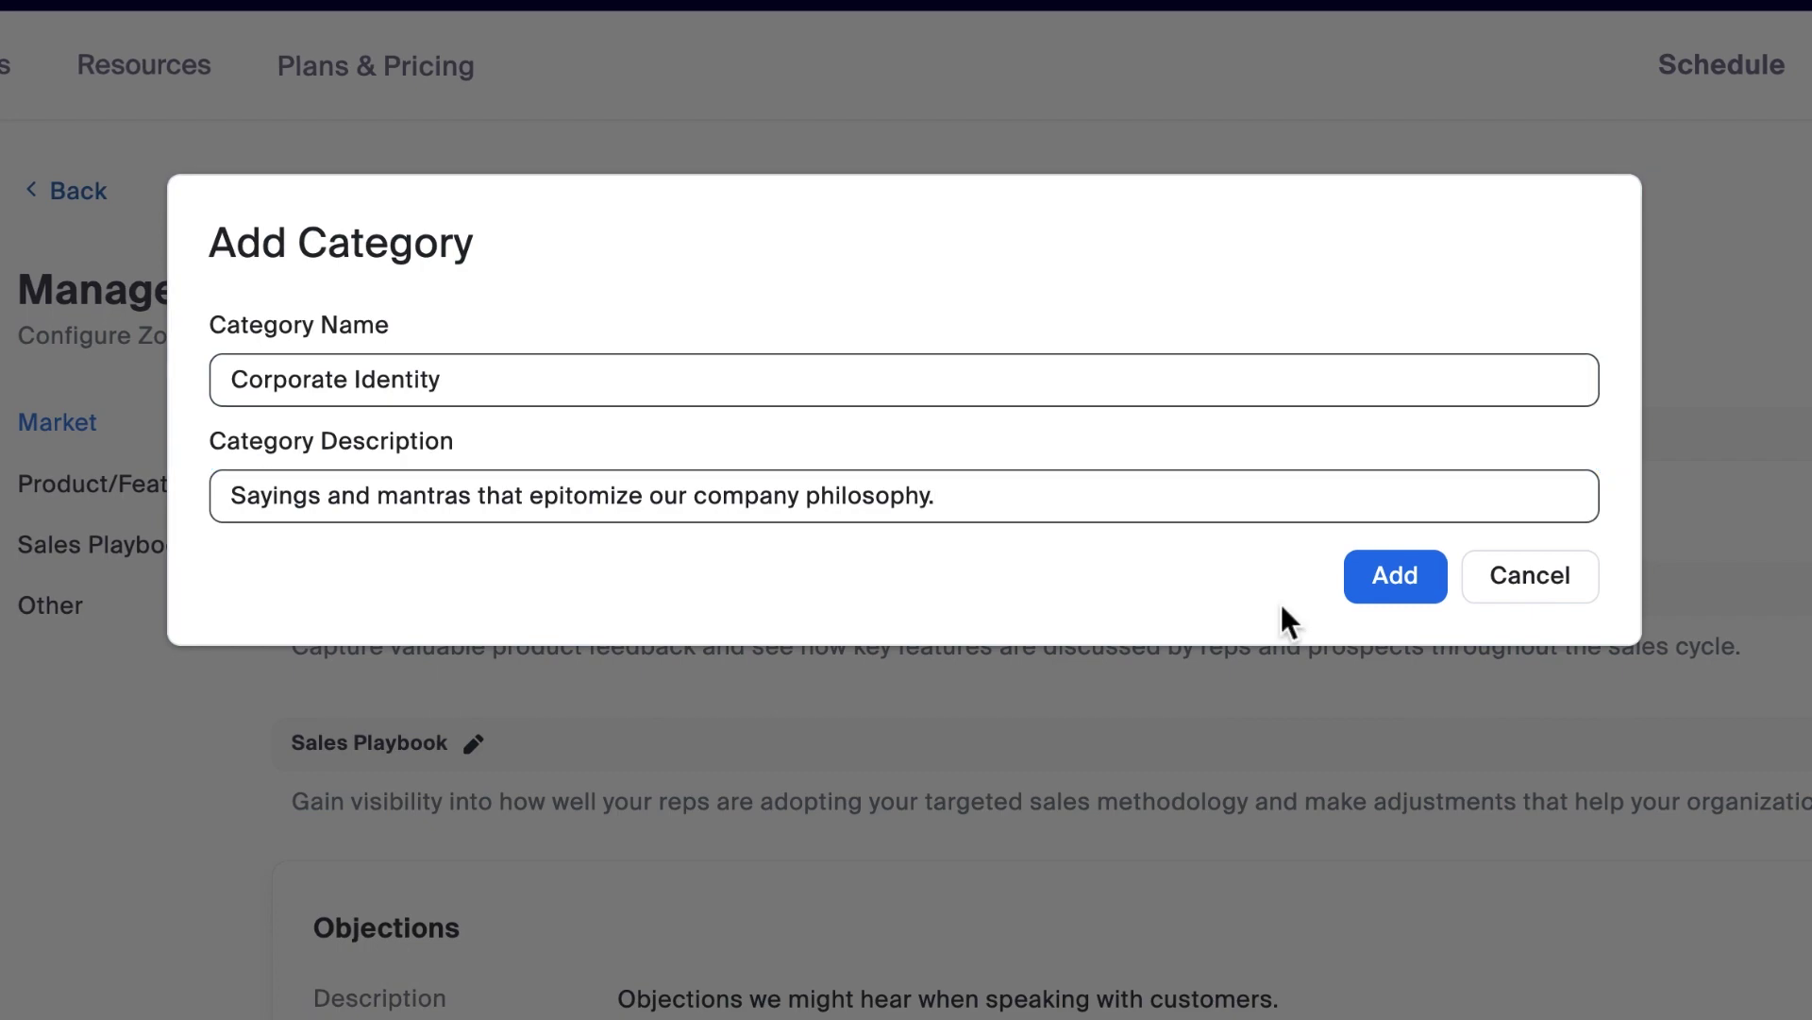
{"action": "left_click", "coordinate": [1405, 589]}
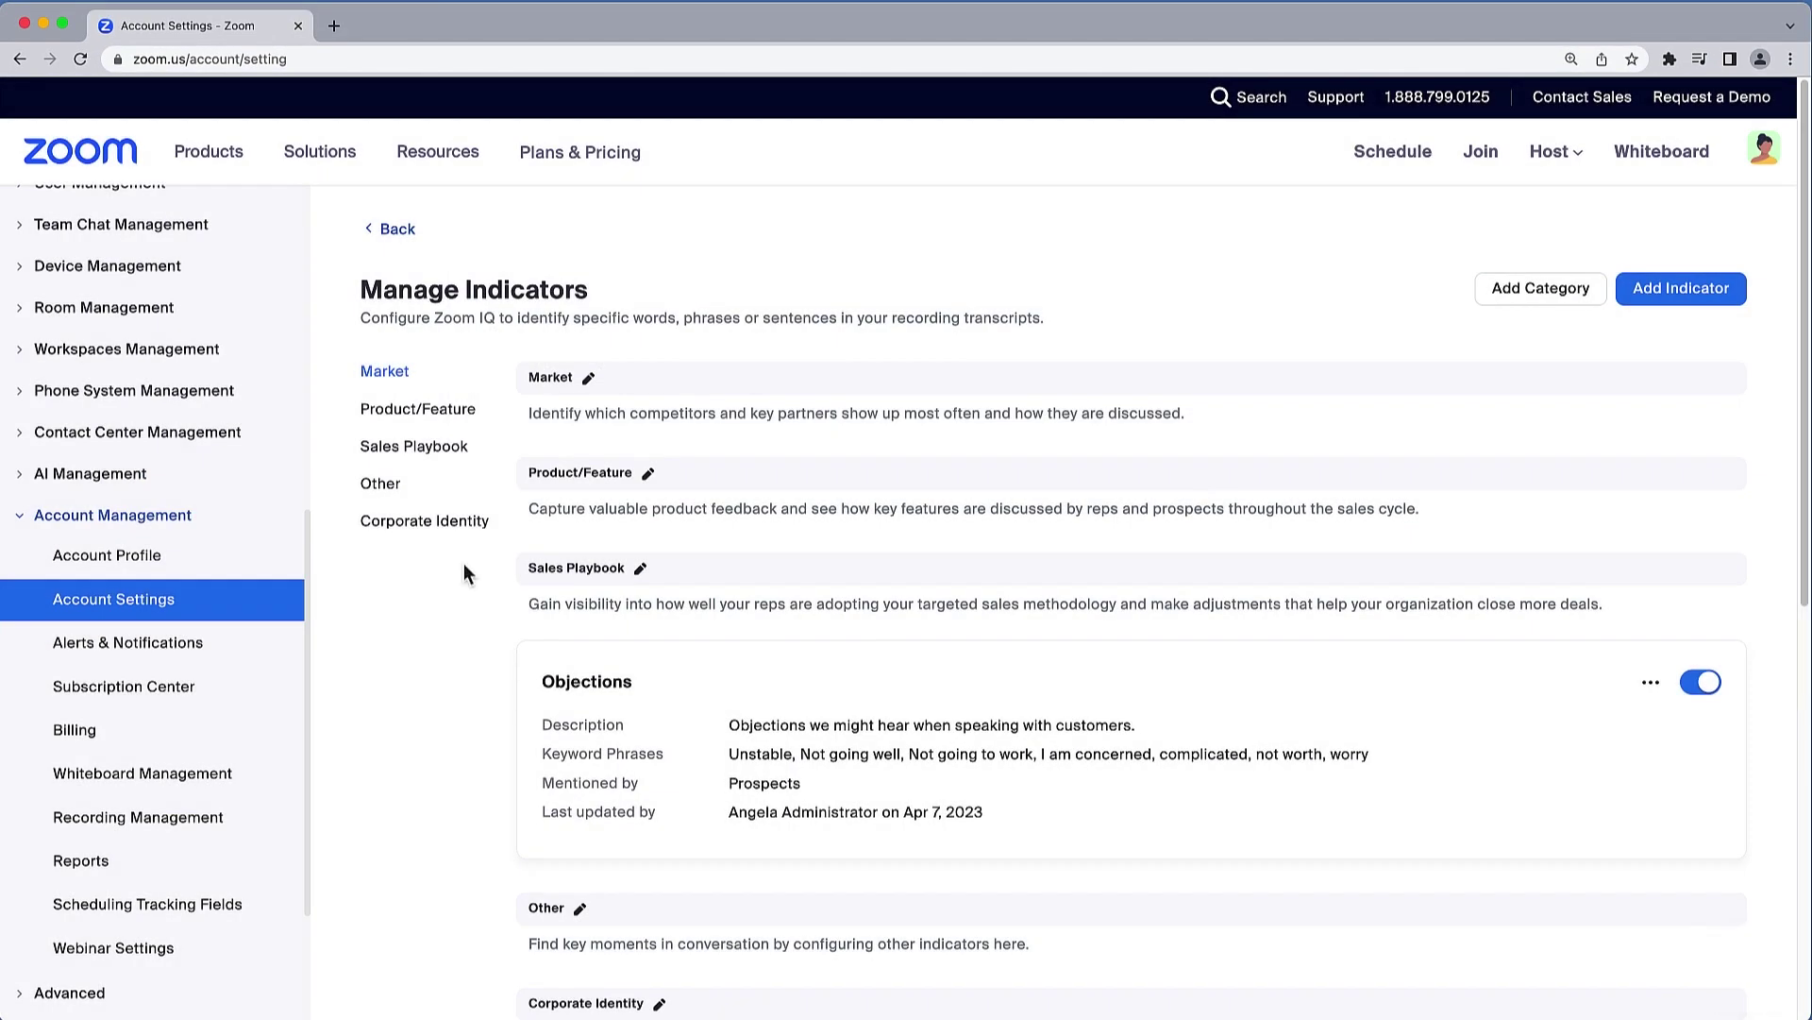
{"action": "left_click", "coordinate": [433, 522]}
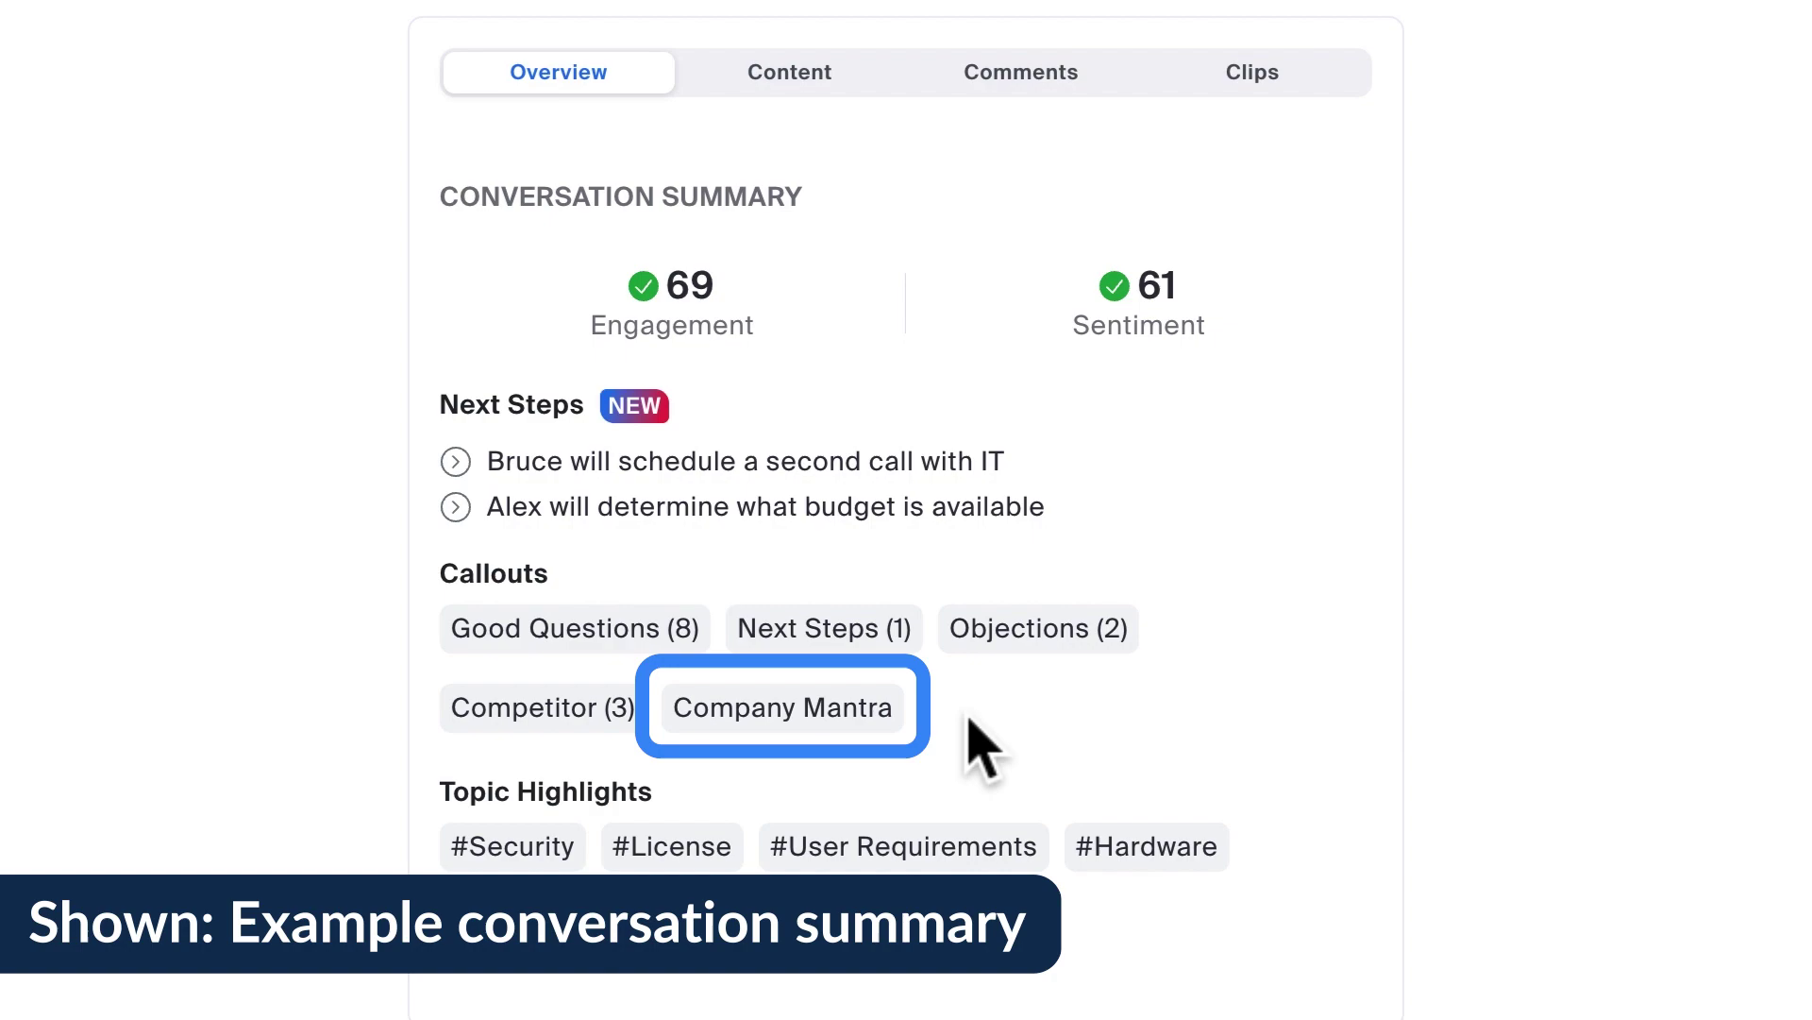
{"action": "left_click", "coordinate": [886, 727]}
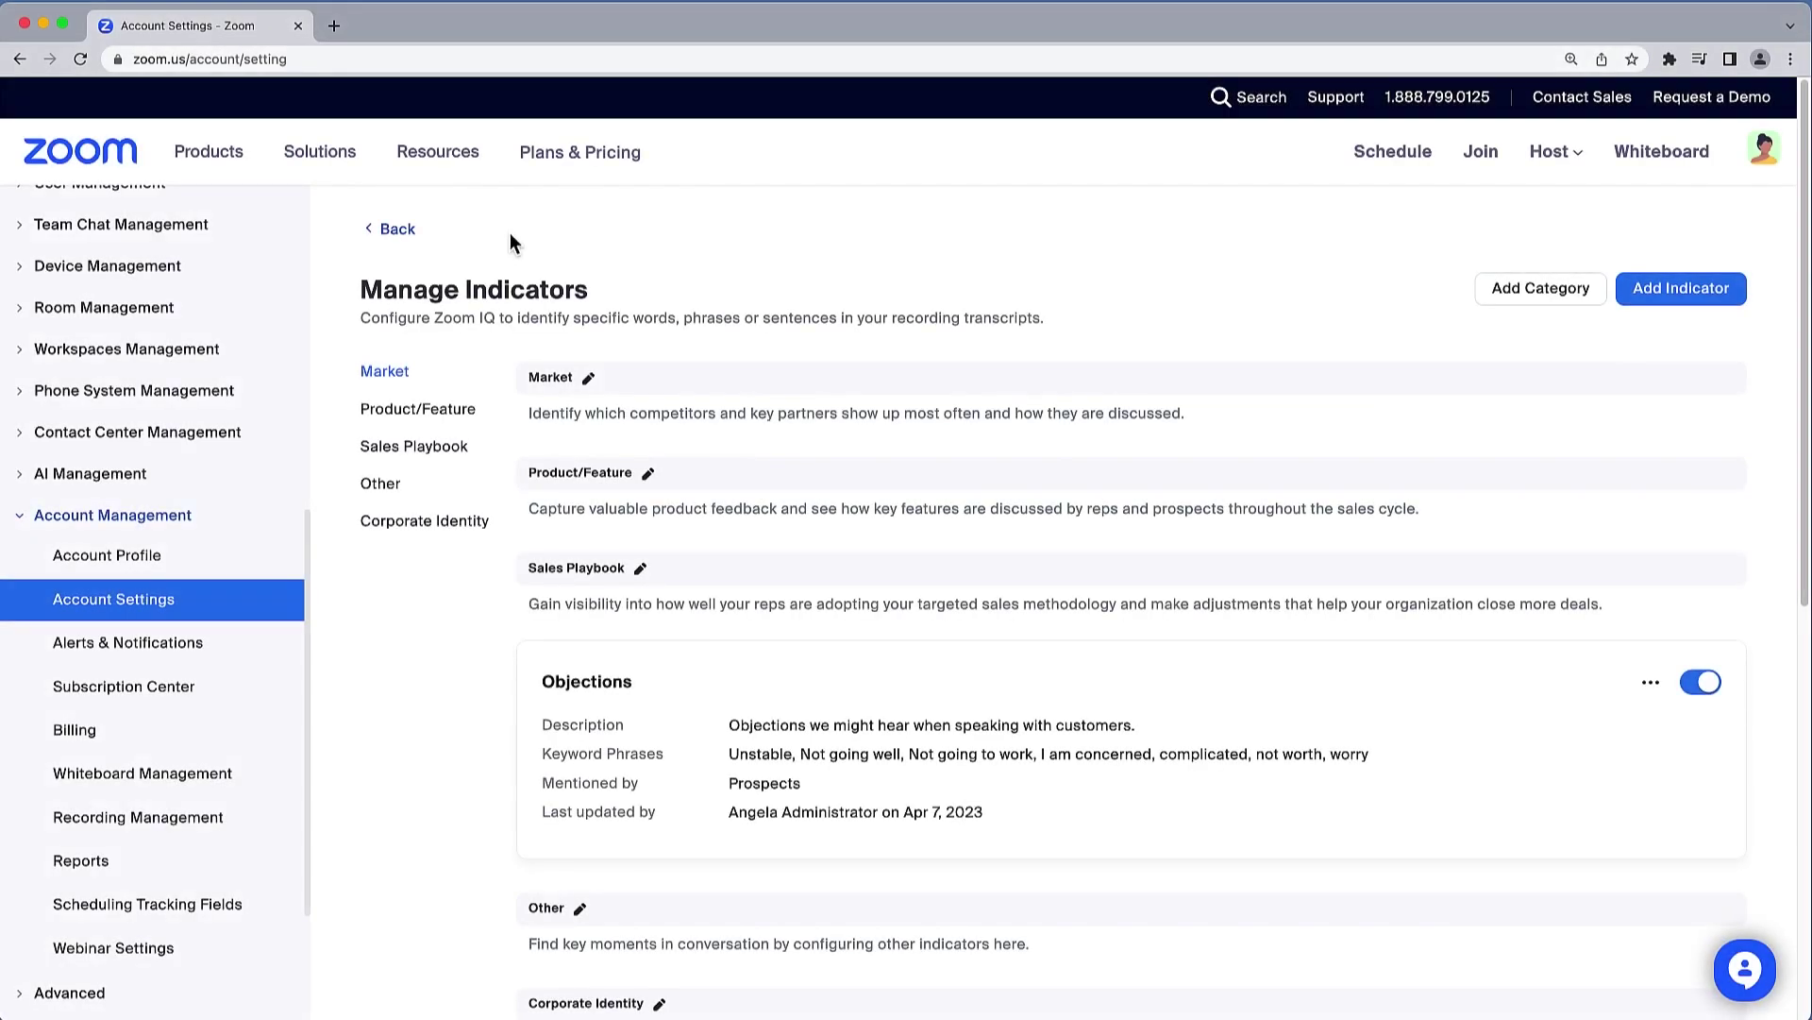
- Return from Manage Indicators to the Zoom IQ for Sales account settings
{"action": "left_click", "coordinate": [397, 230]}
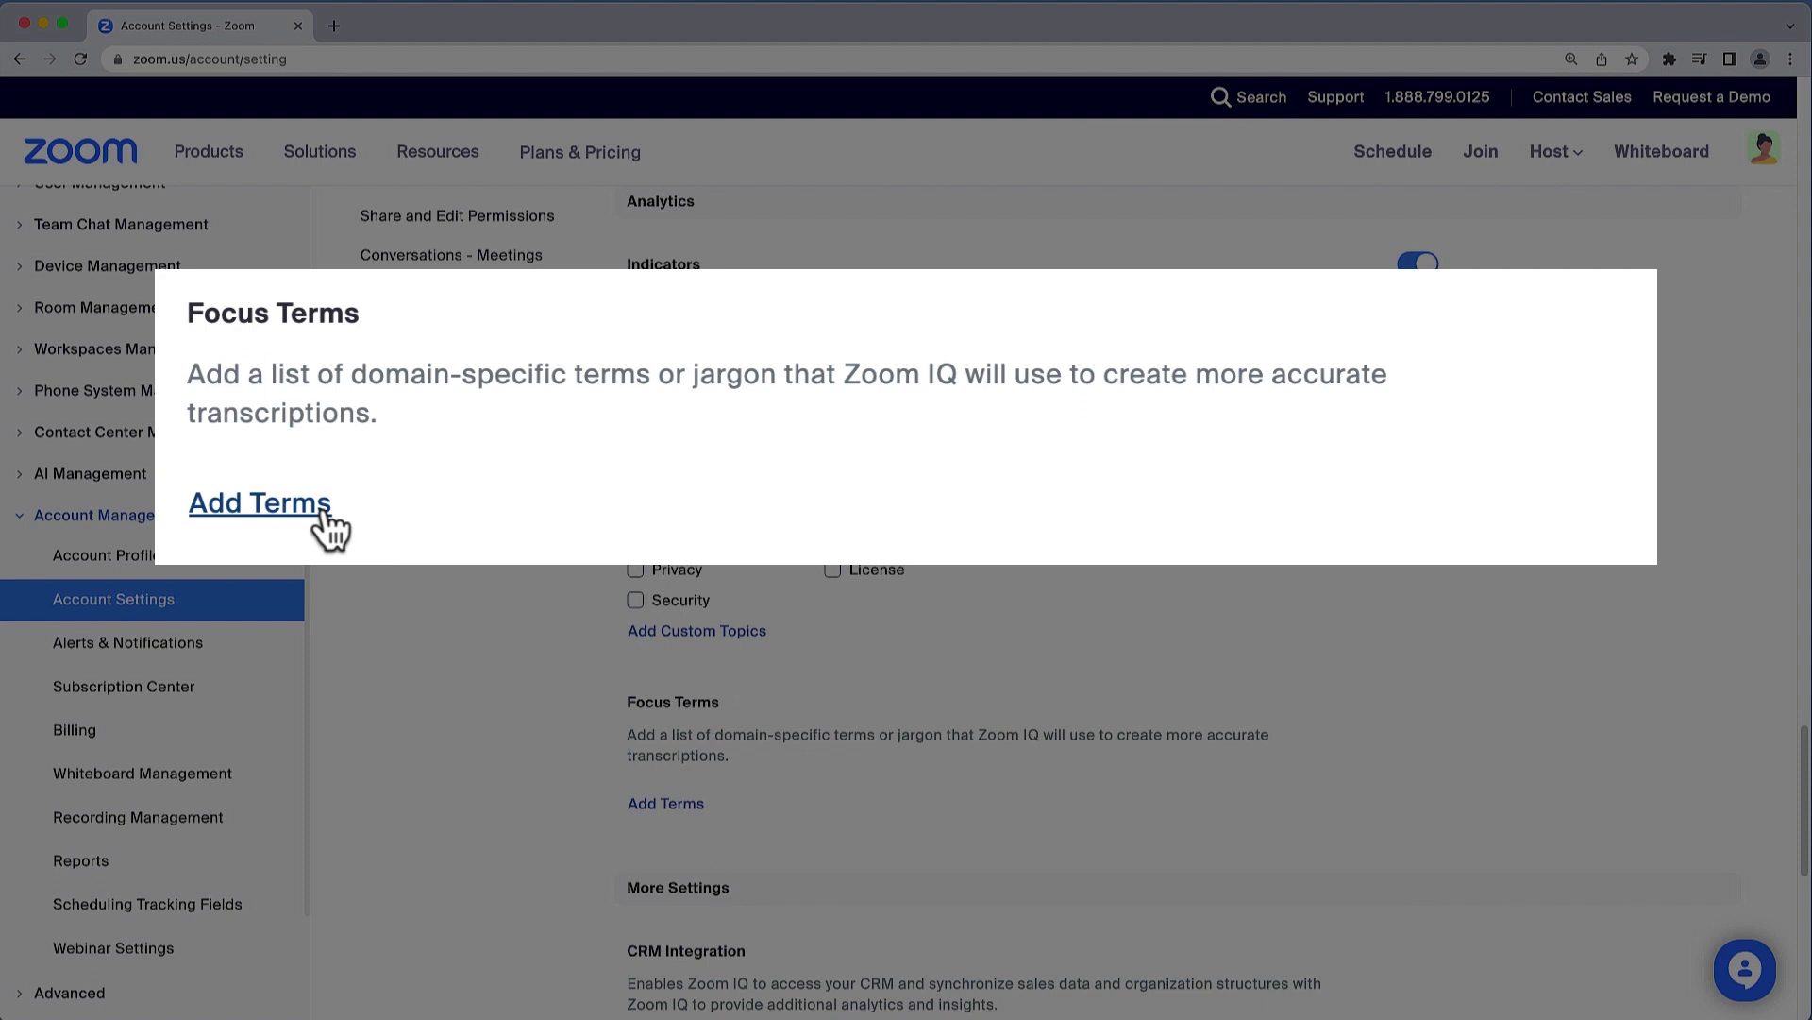
- Enter the focus terms Zoomtopia, Zippity Zoomba, Zoomtastic, Zoomatron 4000
{"action": "type", "text": "Zoomtopia, "}
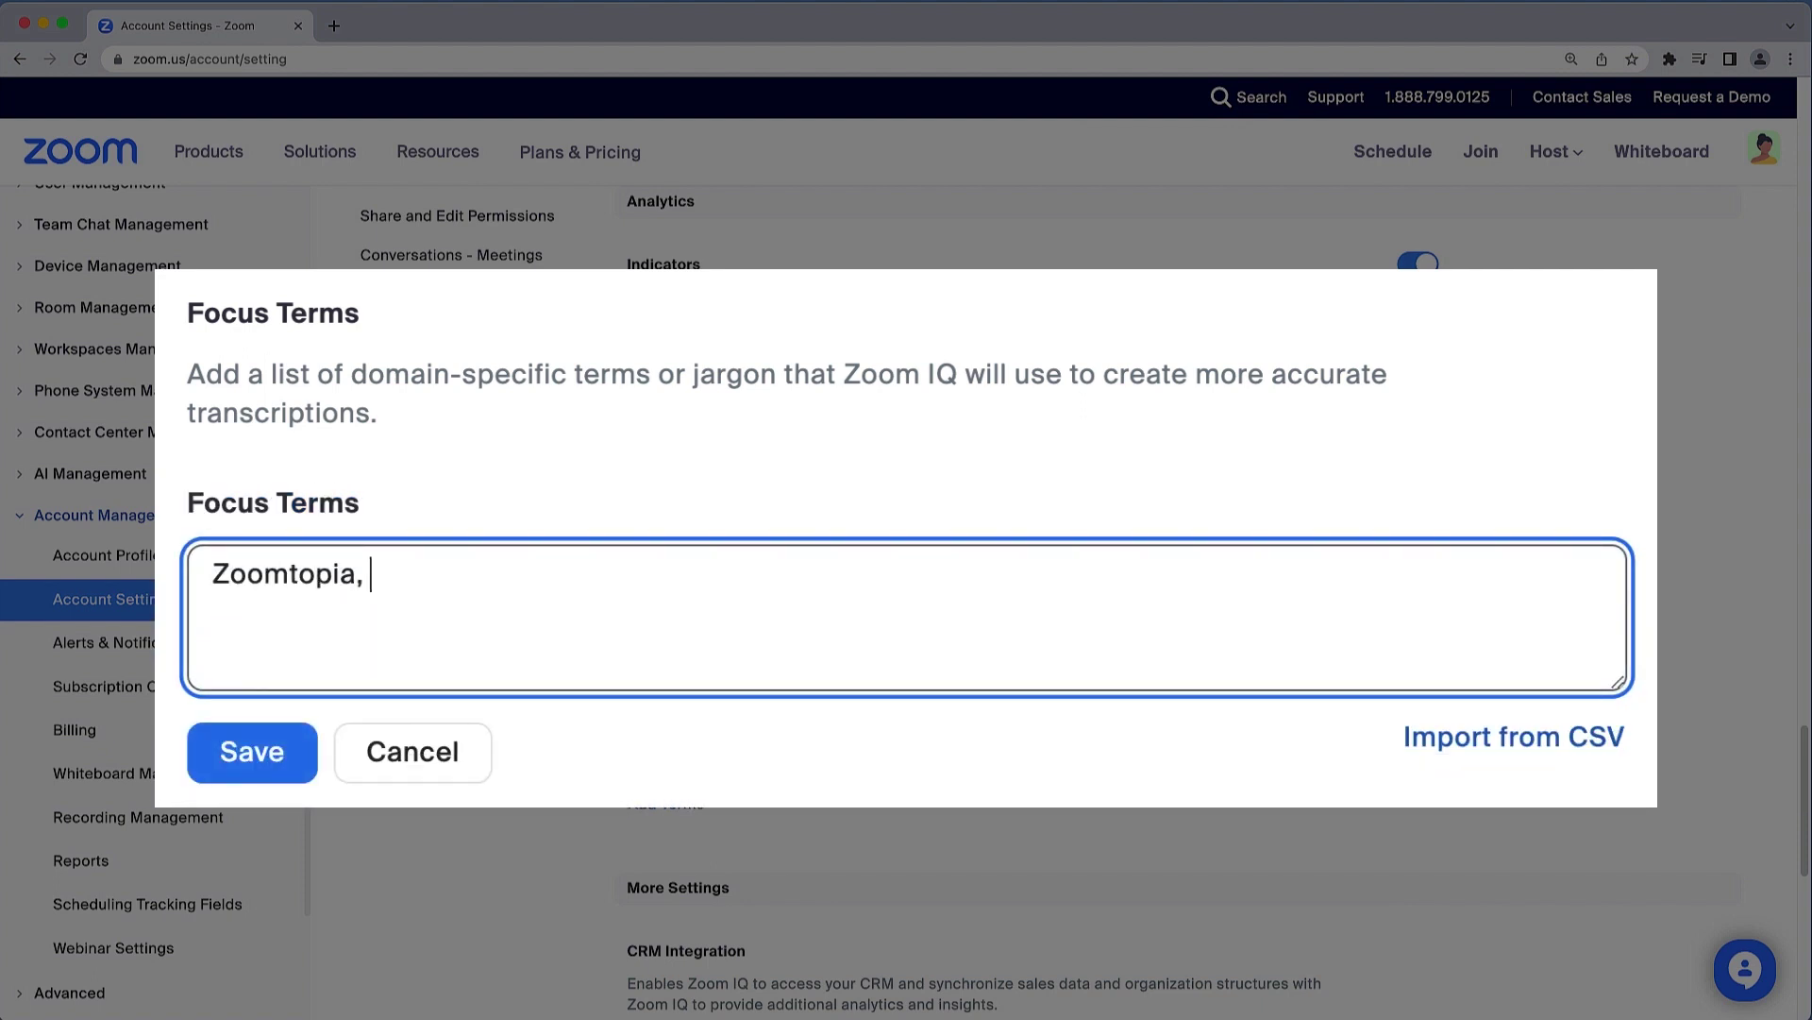
{"action": "type", "text": "Zippity Zoomba, Zoomtastic, "}
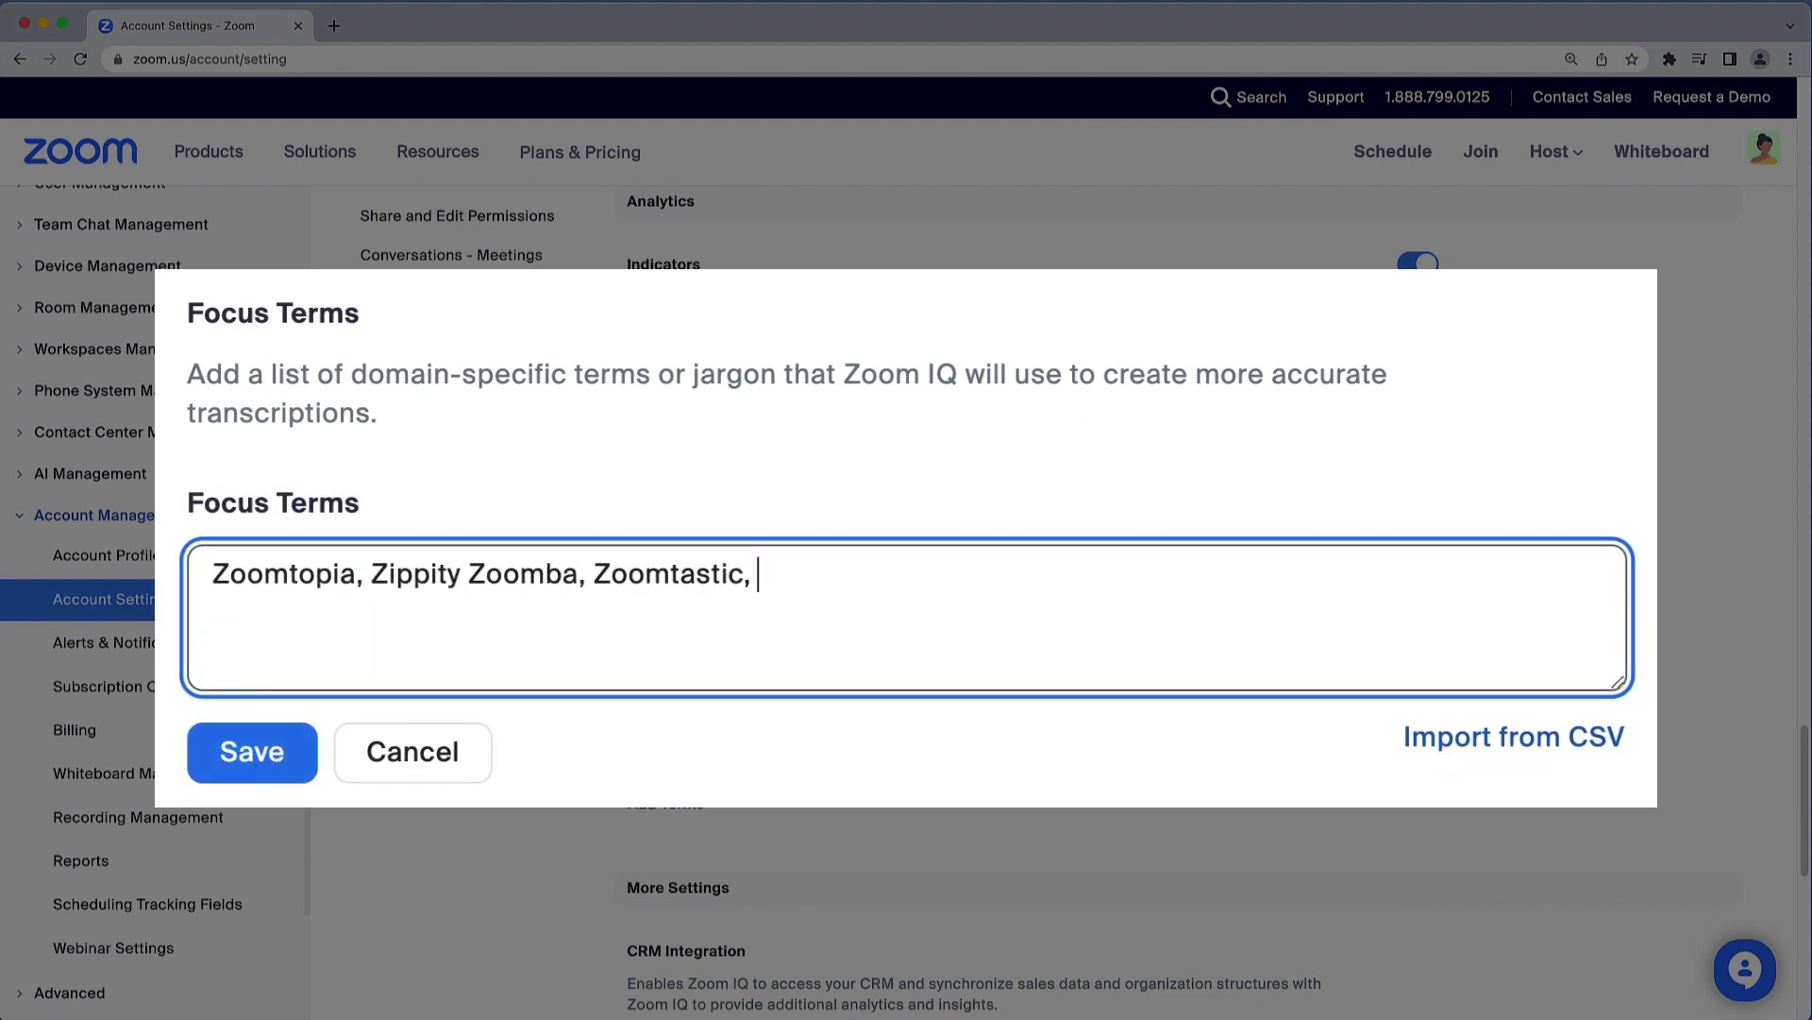
{"action": "type", "text": "Zoomatron 4000"}
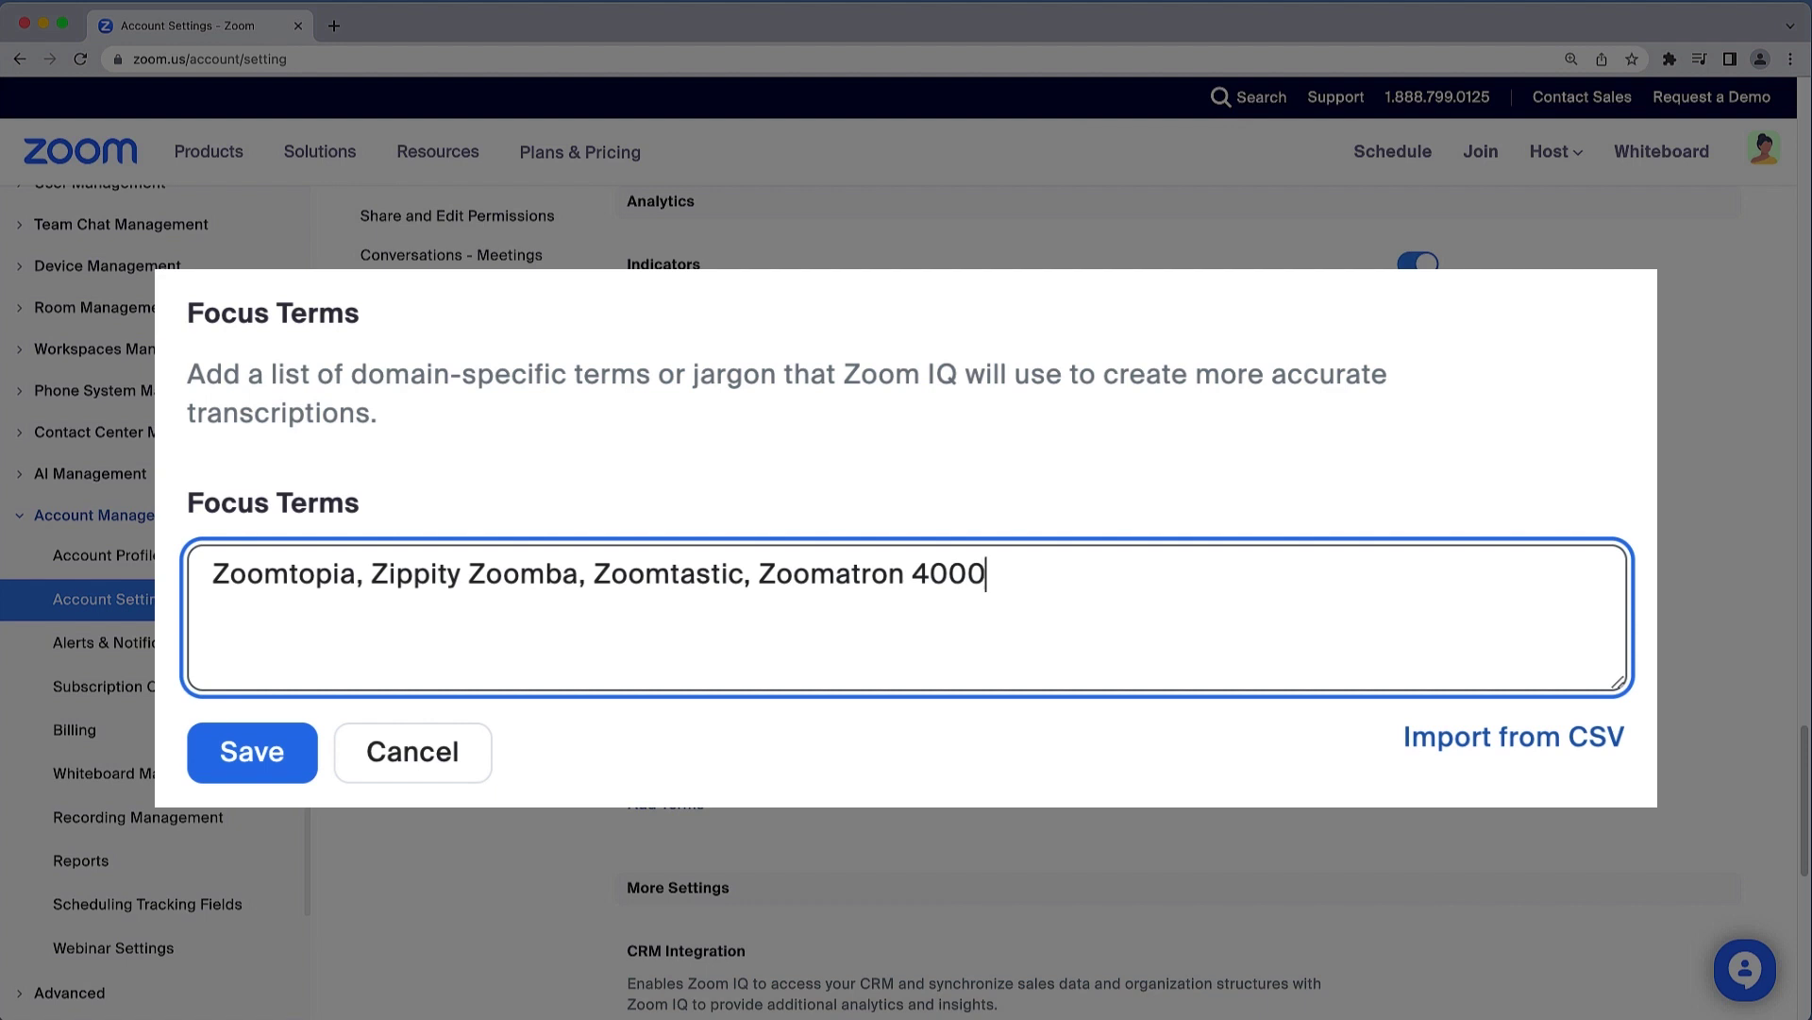